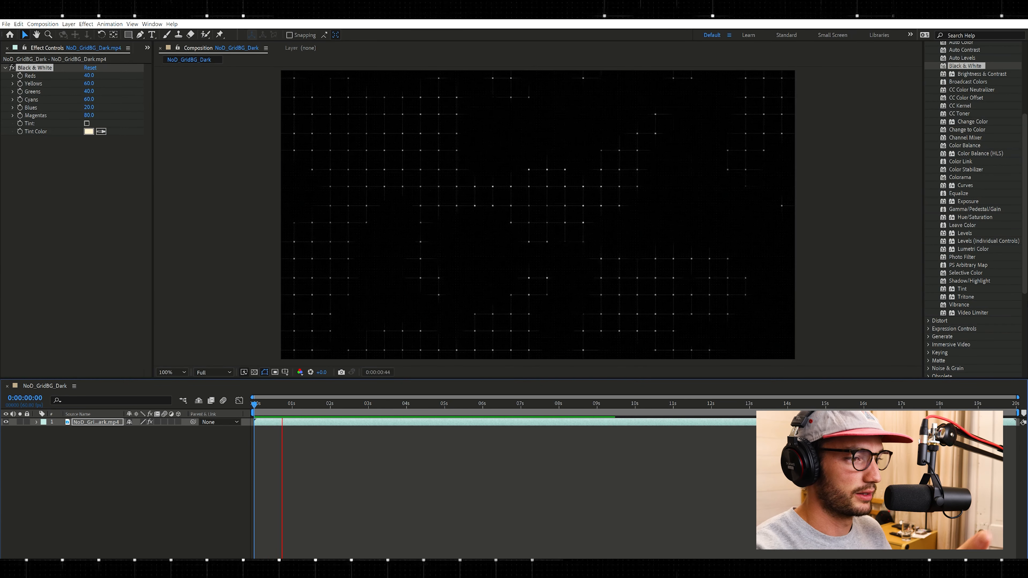
Step: Stop the preview and add a text layer reading "Late" in the upper part of the composition
{"action": "key", "text": "space"}
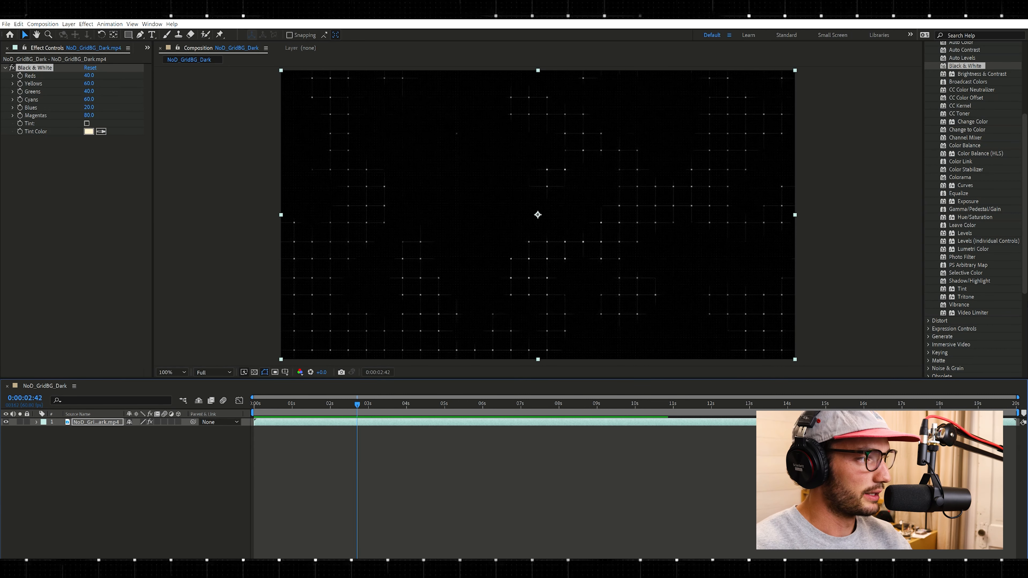
{"action": "left_click", "coordinate": [152, 34]}
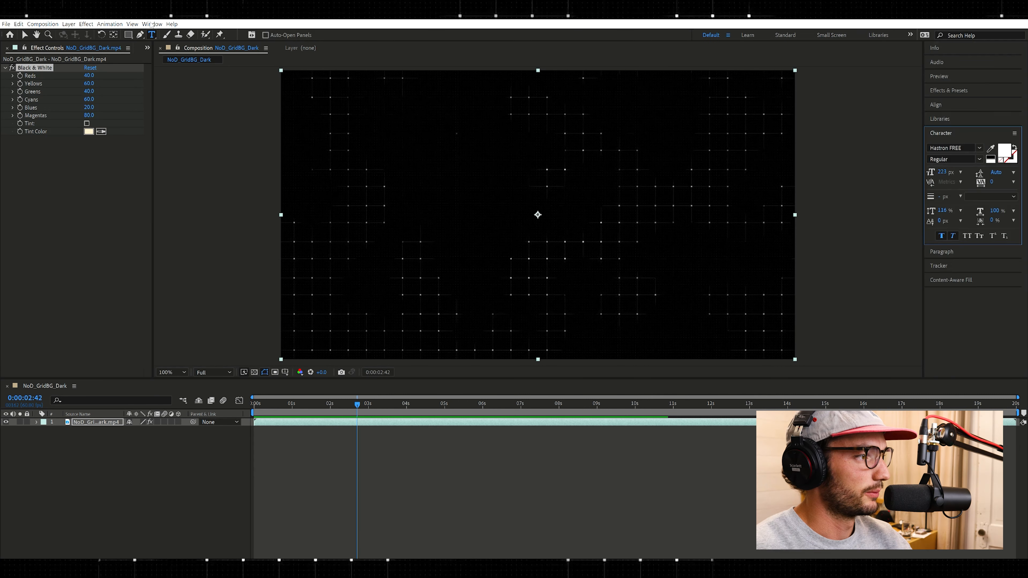
{"action": "left_click", "coordinate": [389, 178]}
{"action": "type", "text": "Late"}
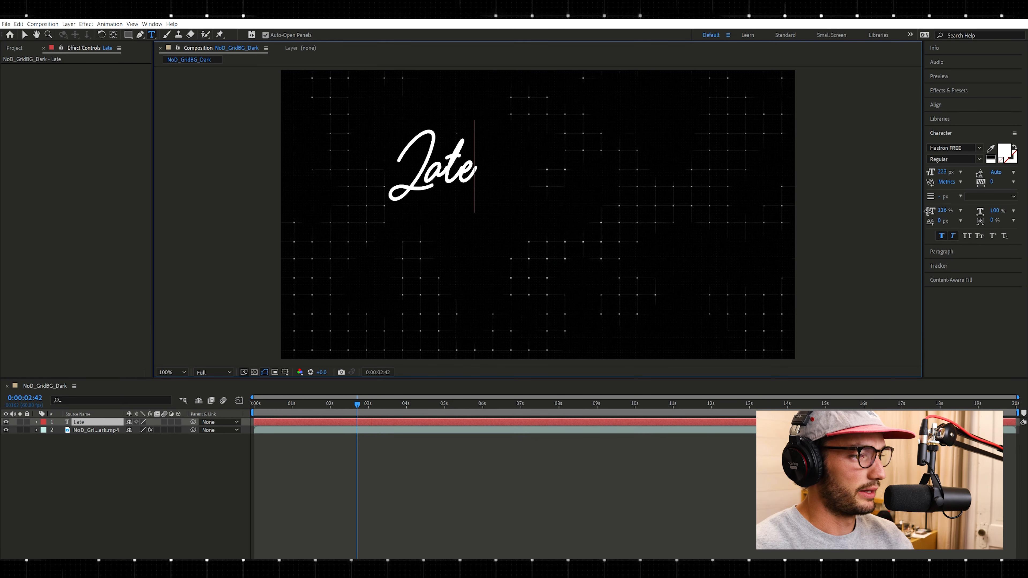
{"action": "left_click", "coordinate": [25, 34]}
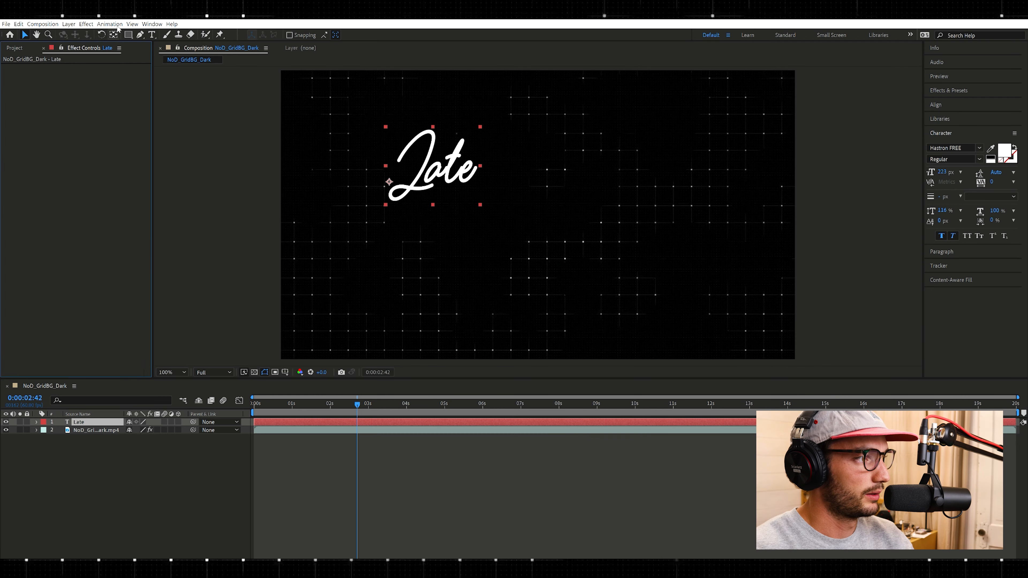
Step: Add a second, separate text layer reading "Night" below and to the right of the word Late
{"action": "left_click", "coordinate": [151, 35]}
{"action": "left_click", "coordinate": [569, 283]}
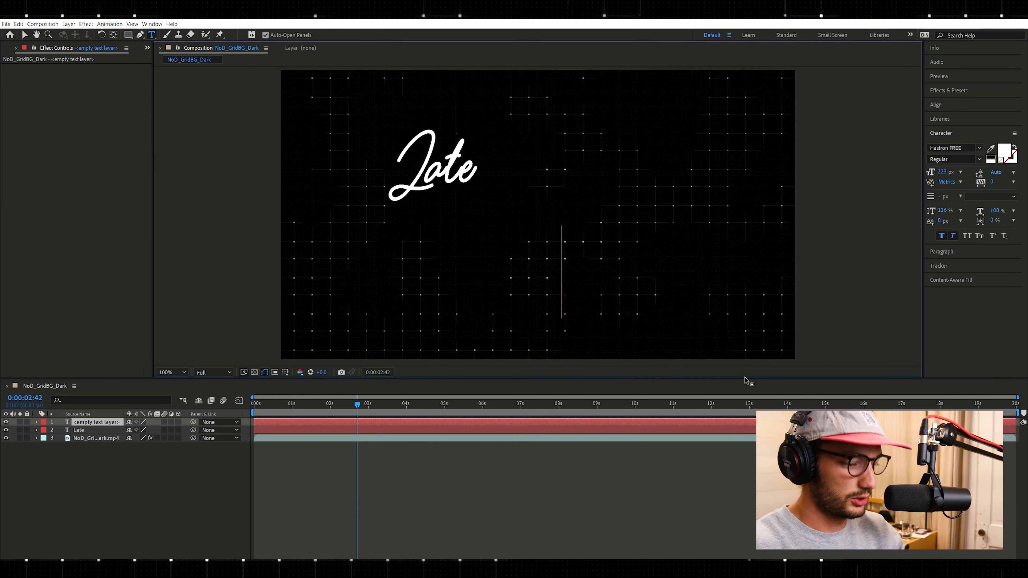
{"action": "type", "text": "Niogh"}
{"action": "key", "text": "BackSpace"}
{"action": "key", "text": "BackSpace"}
{"action": "key", "text": "BackSpace"}
{"action": "key", "text": "BackSpace"}
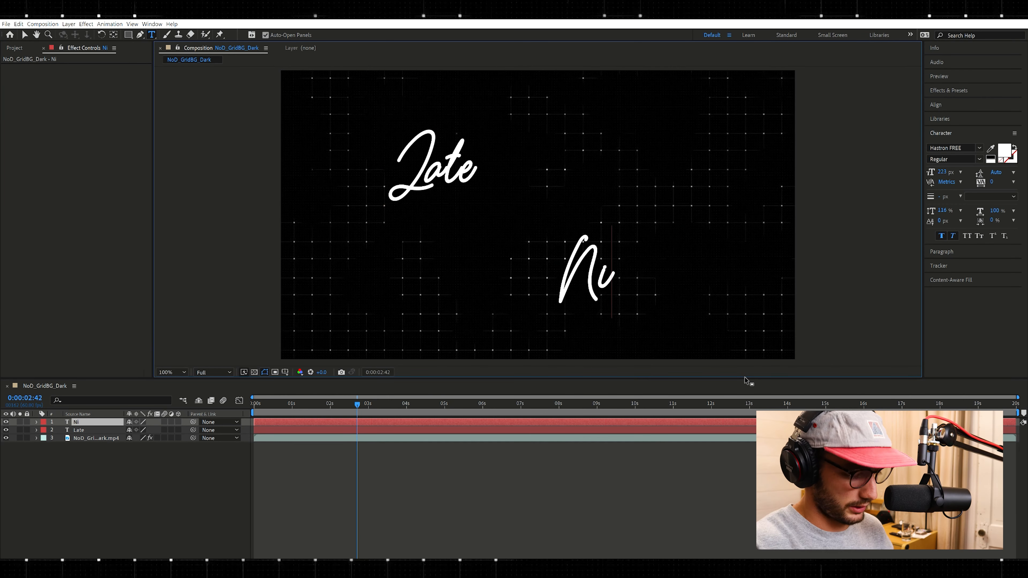
{"action": "type", "text": "ght"}
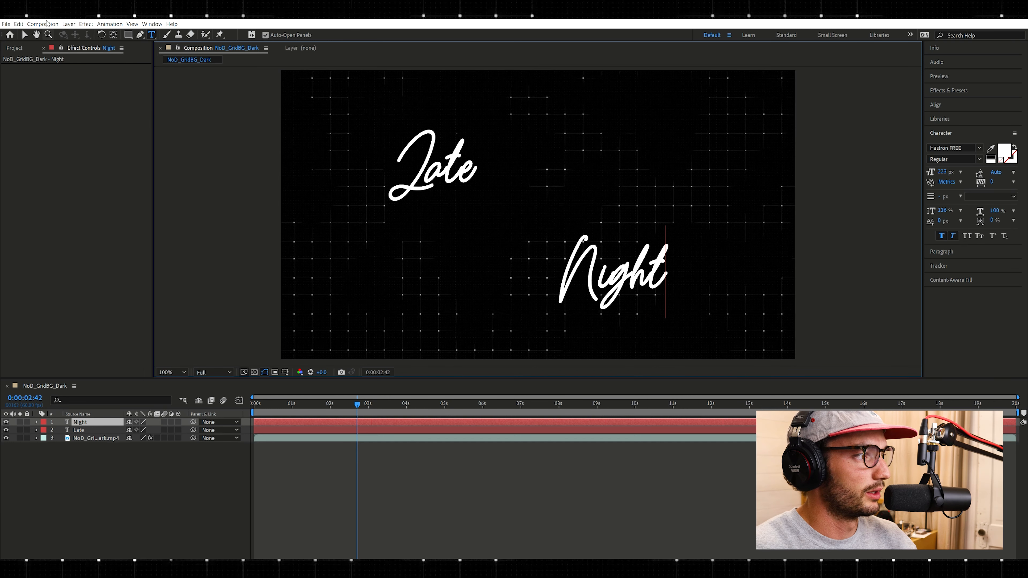
Step: Move the Late and Night text close together near the composition's center, with Night diagonally below Late
{"action": "left_click", "coordinate": [24, 35]}
{"action": "left_click_drag", "start_coordinate": [433, 166], "coordinate": [498, 208]}
{"action": "left_click_drag", "start_coordinate": [641, 285], "coordinate": [606, 266]}
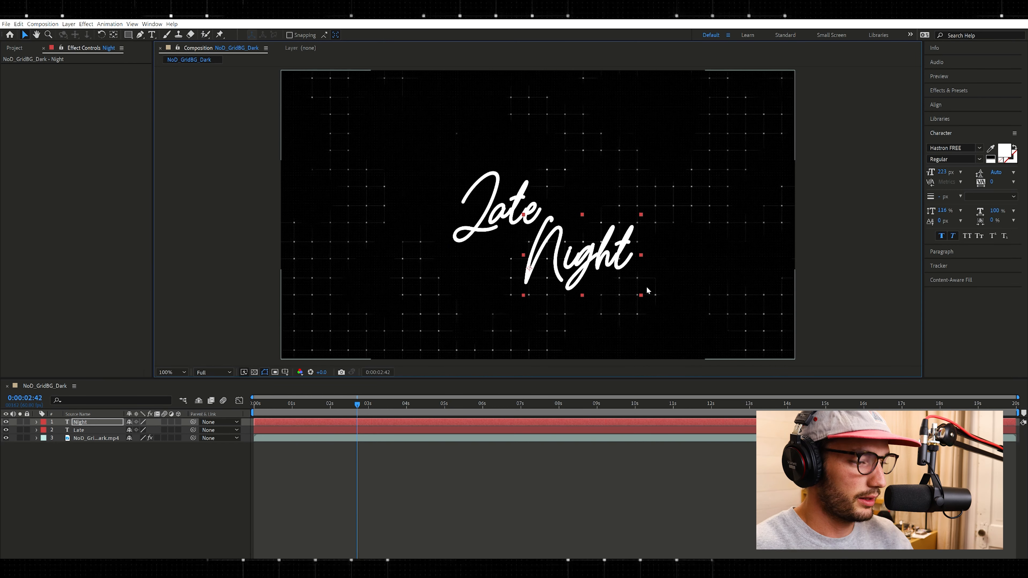
{"action": "left_click", "coordinate": [654, 295]}
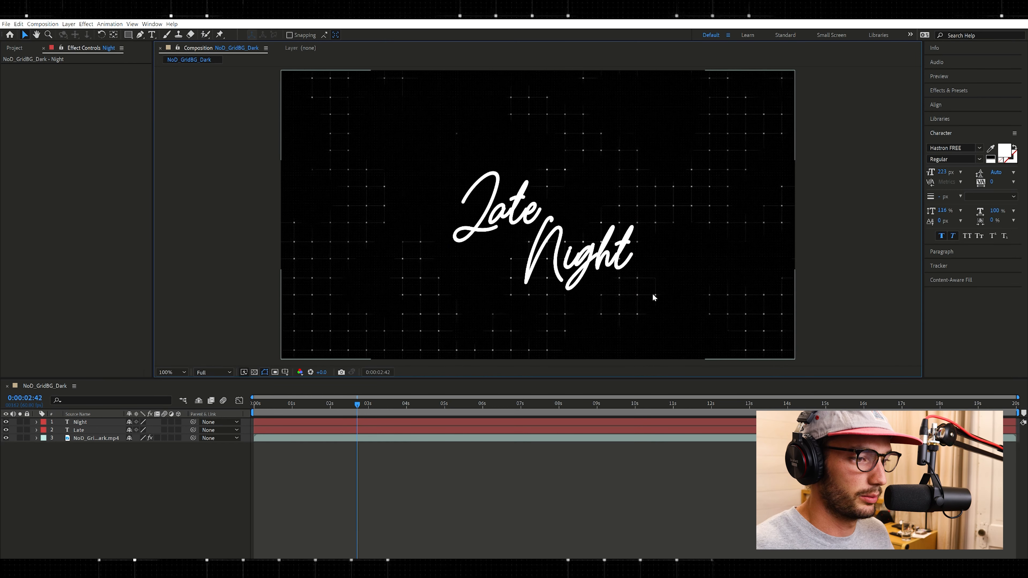
Step: Scale the Night text layer up to about 135% and shift it slightly down below Late
{"action": "left_click", "coordinate": [607, 265]}
{"action": "left_click", "coordinate": [99, 421]}
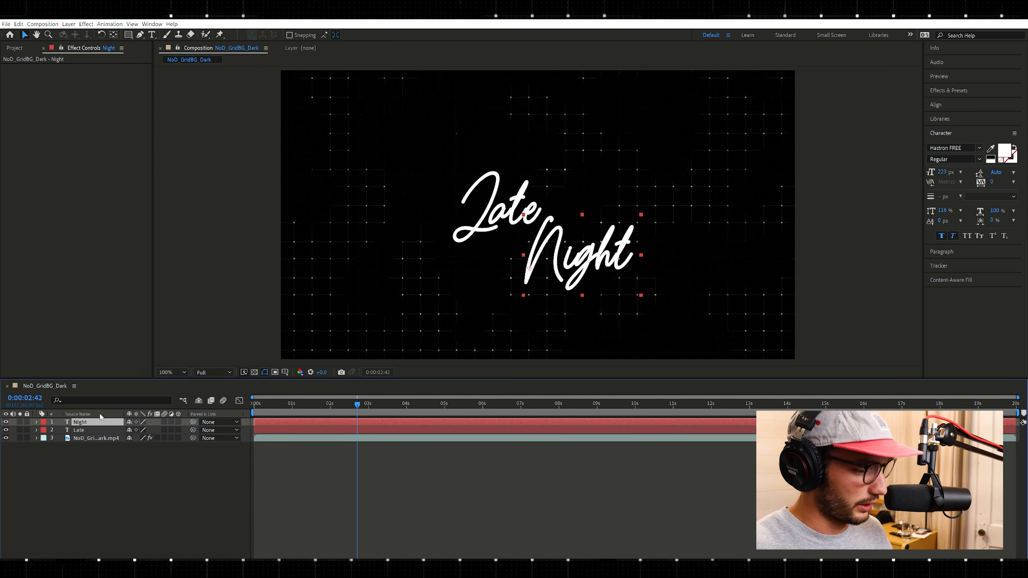
{"action": "key", "text": "s"}
{"action": "left_click_drag", "start_coordinate": [143, 429], "coordinate": [160, 423]}
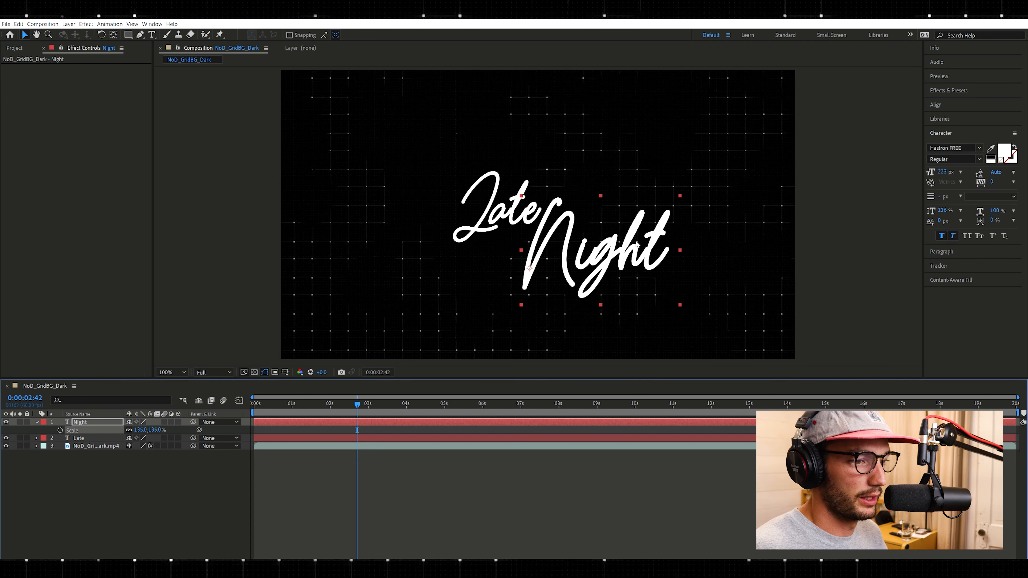
{"action": "left_click_drag", "start_coordinate": [609, 252], "coordinate": [606, 262]}
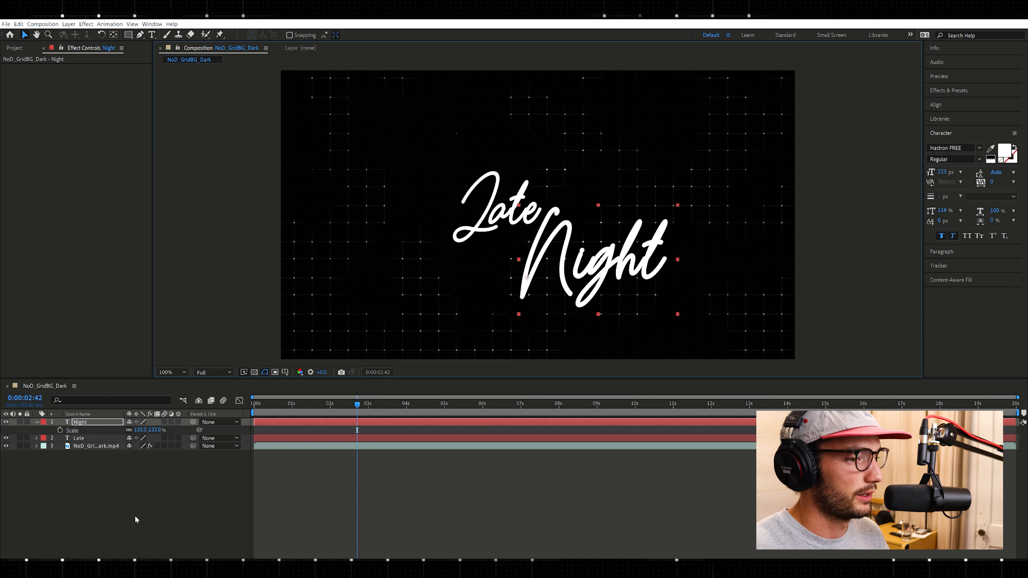
{"action": "left_click", "coordinate": [135, 516]}
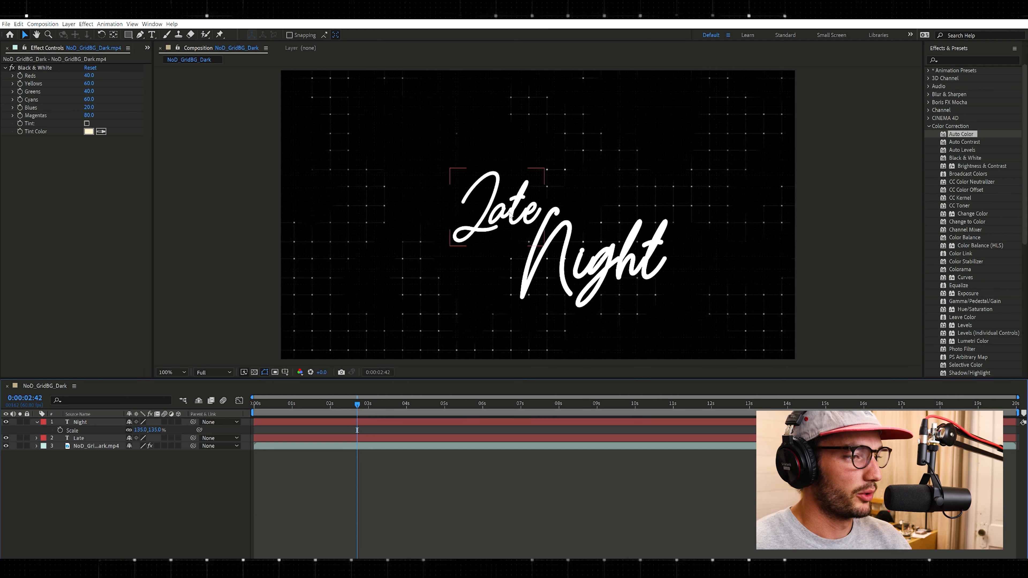
Step: Apply a Glow effect to the Late text, based on Alpha Channel, with radius 8, operation None and magenta A & B Colors
{"action": "left_click", "coordinate": [973, 58]}
{"action": "type", "text": "glow"}
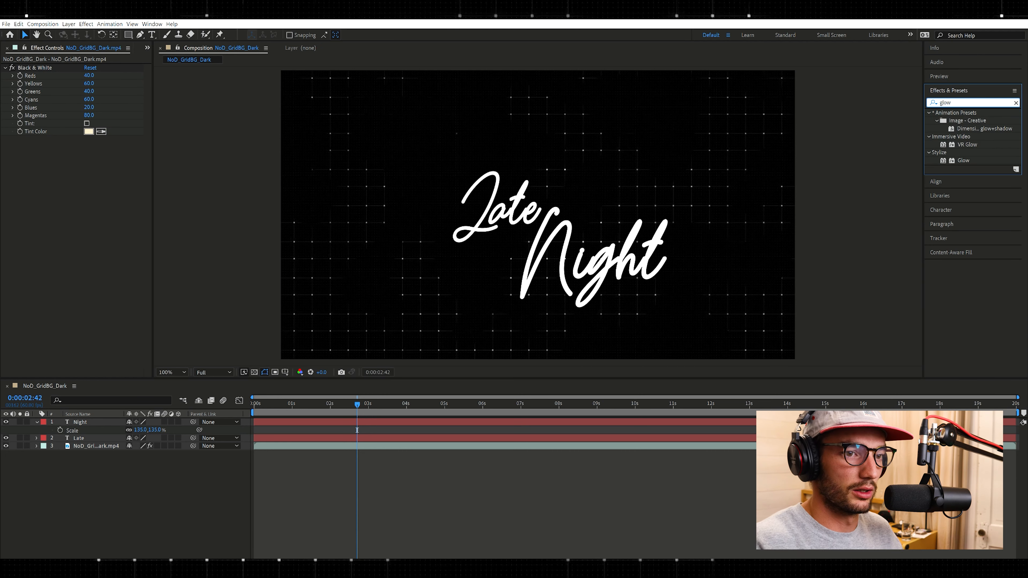
{"action": "left_click", "coordinate": [977, 158]}
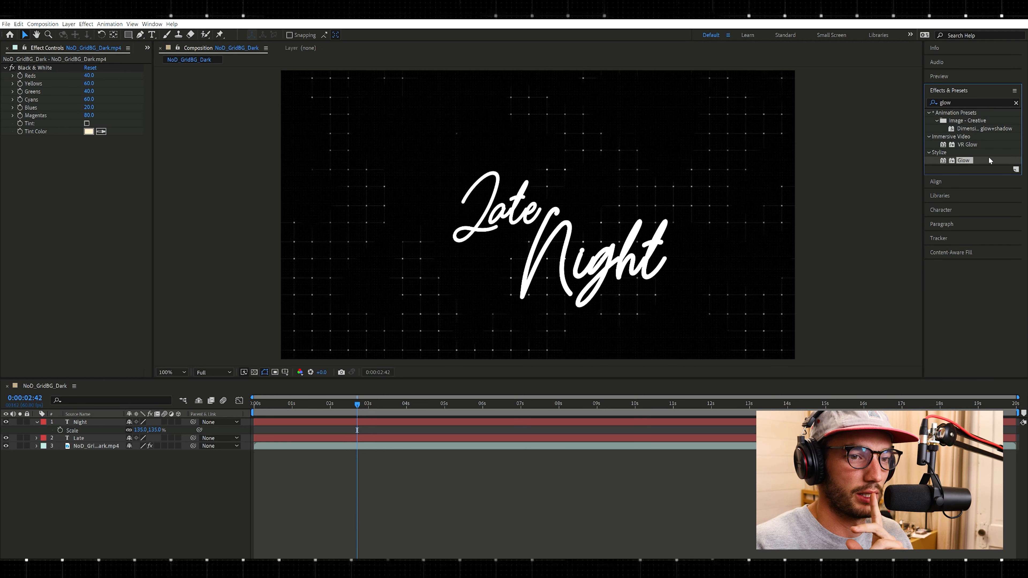
{"action": "left_click_drag", "start_coordinate": [965, 161], "coordinate": [96, 438]}
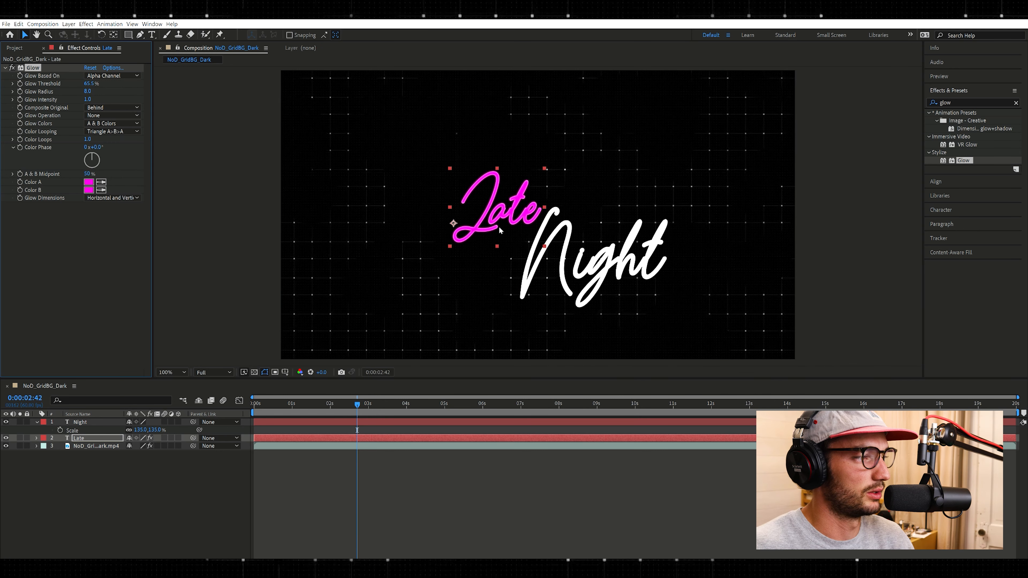
Step: Set the Late text's glow colors to magenta for Color A and white for Color B
{"action": "left_click", "coordinate": [101, 182]}
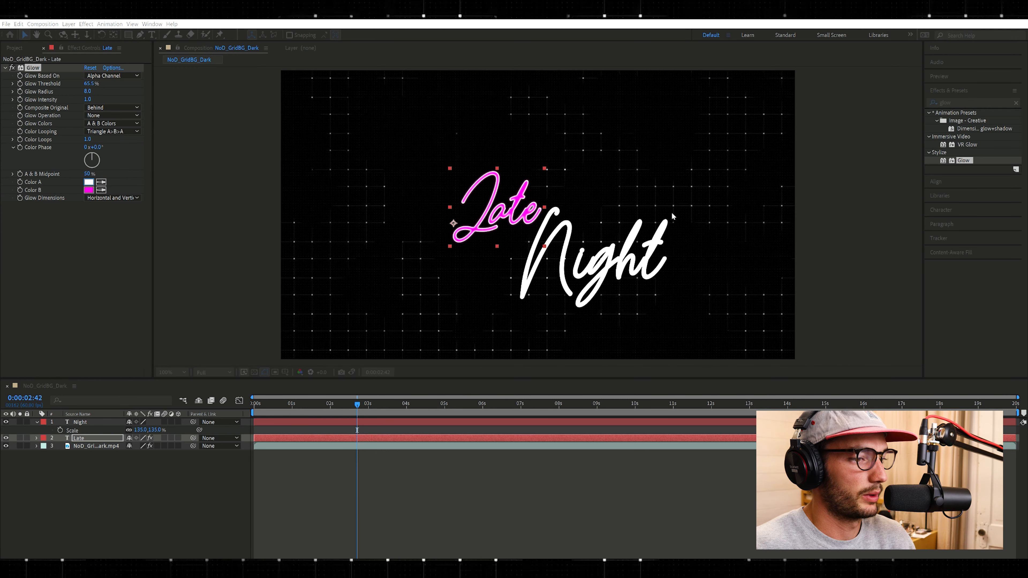
{"action": "left_click", "coordinate": [540, 239]}
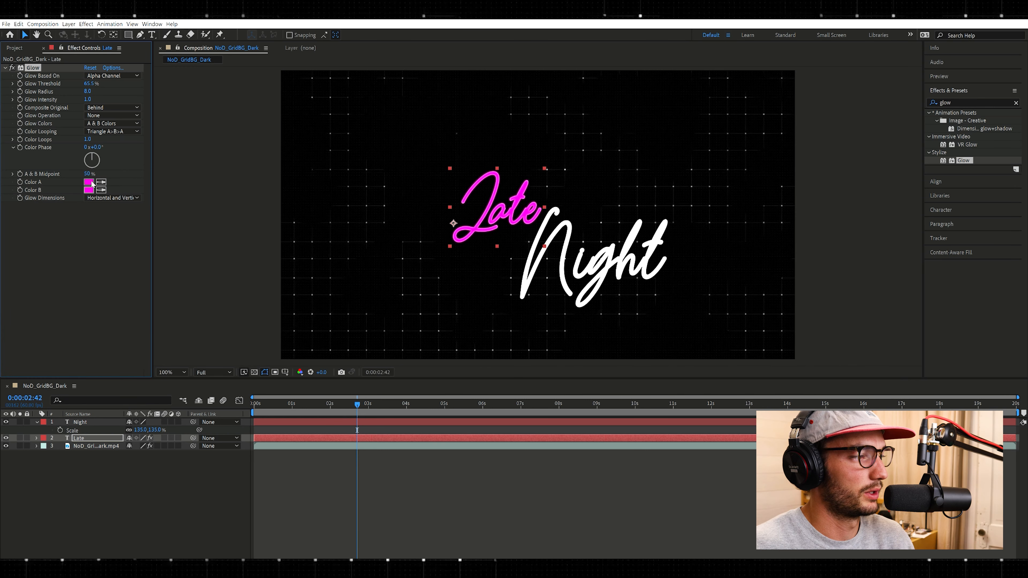
{"action": "left_click_drag", "start_coordinate": [484, 317], "coordinate": [360, 209]}
{"action": "left_click", "coordinate": [606, 229]}
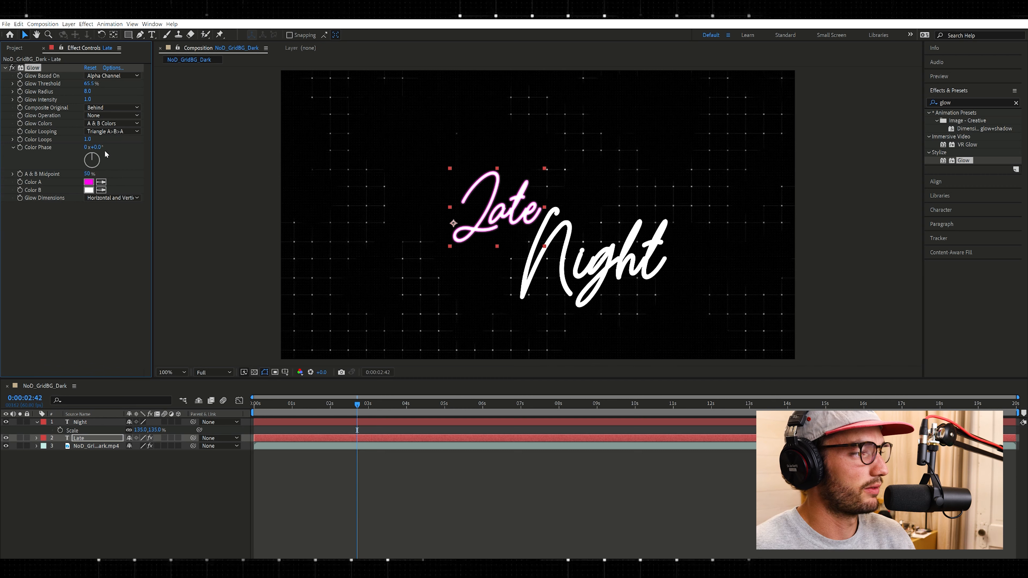
Step: Set the Late text's glow threshold to 12.2%, its radius to 21 and Composite Original to On Top
{"action": "left_click_drag", "start_coordinate": [89, 85], "coordinate": [82, 76]}
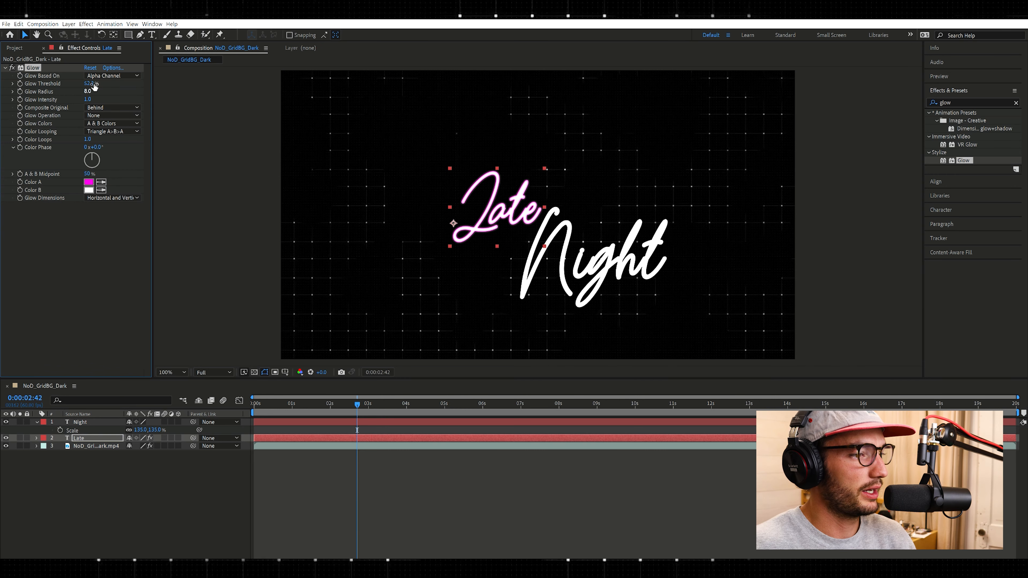
{"action": "left_click_drag", "start_coordinate": [87, 91], "coordinate": [93, 90]}
{"action": "key", "text": "ctrl+z"}
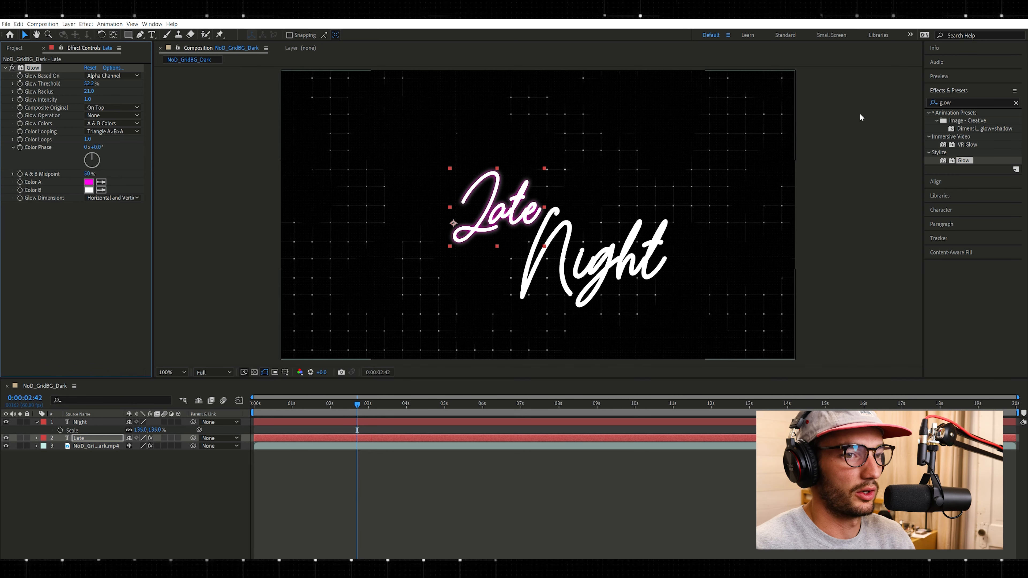
Step: Add two more Glow effects to the Late text layer and collapse the third one's settings
{"action": "left_click", "coordinate": [974, 154]}
{"action": "left_click_drag", "start_coordinate": [963, 160], "coordinate": [81, 438]}
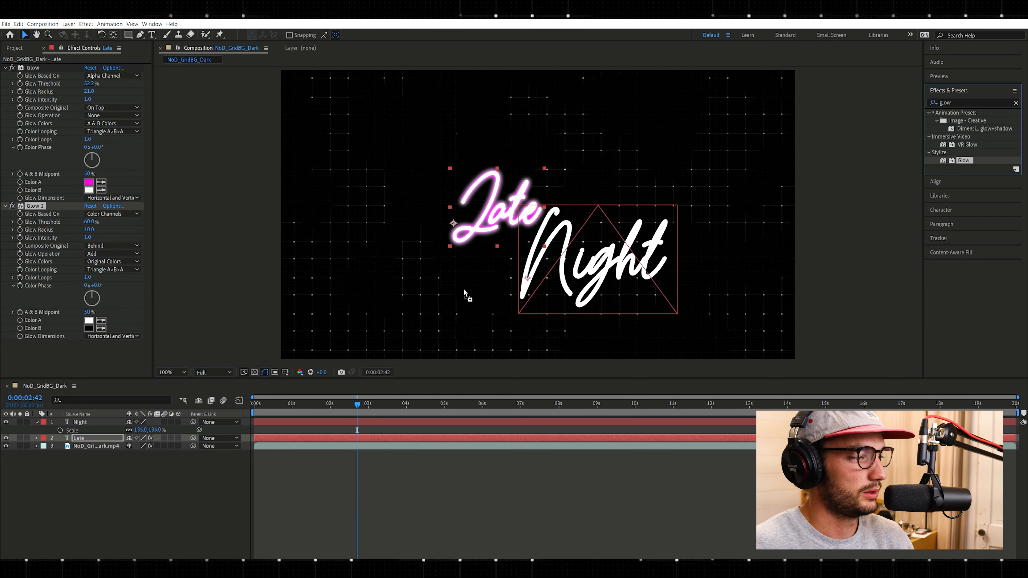
{"action": "key", "text": "ctrl+d"}
{"action": "left_click", "coordinate": [101, 436]}
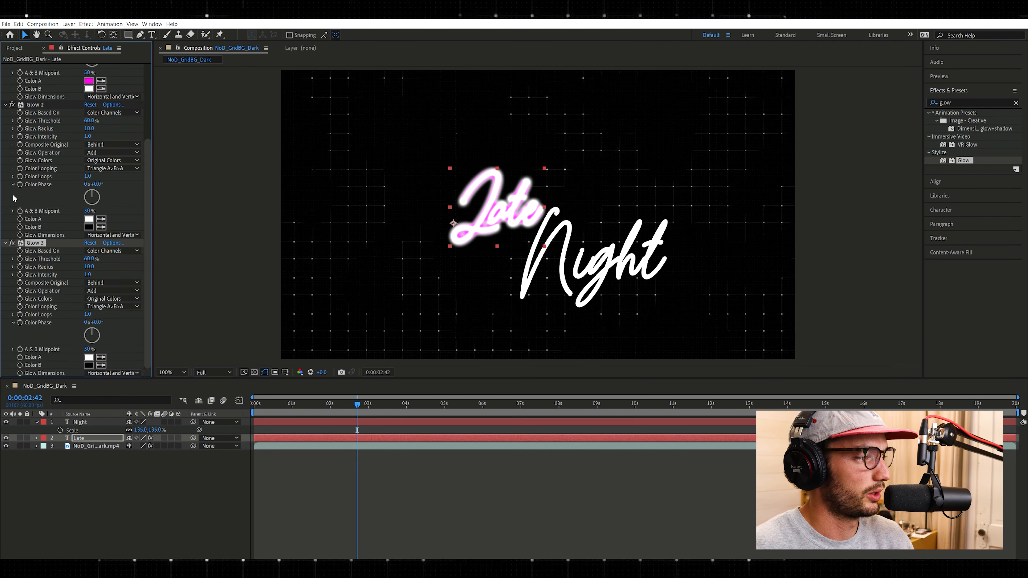
{"action": "left_click", "coordinate": [6, 242]}
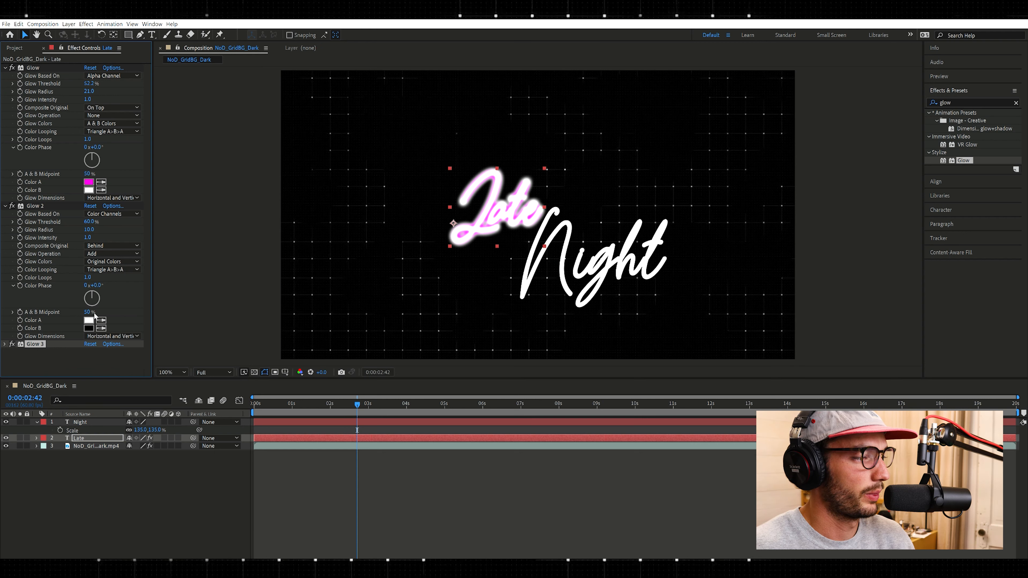
Step: Set Color A and Color B of Glow 2 to the magenta sampled from the first Glow effect
{"action": "left_click", "coordinate": [101, 319]}
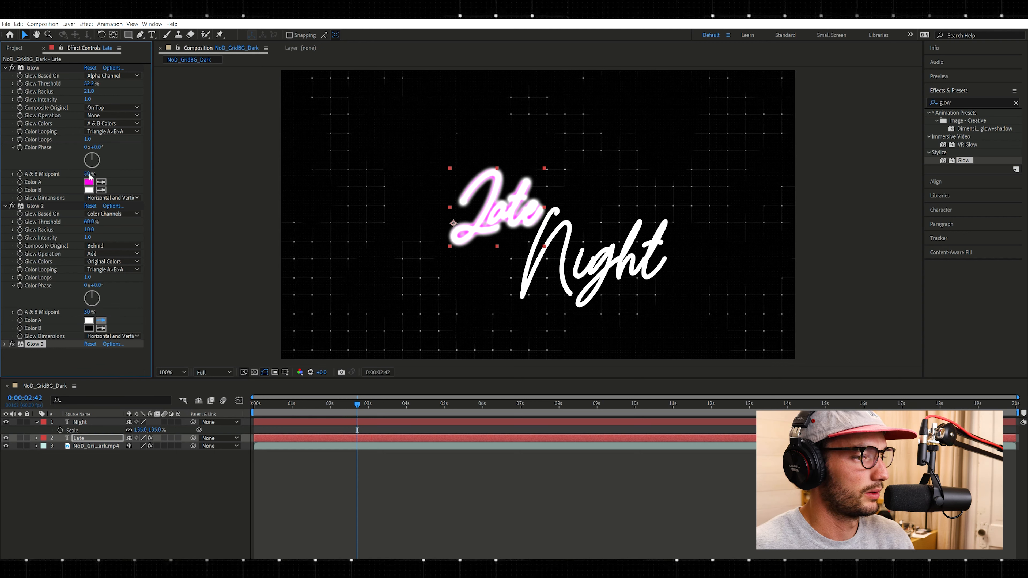
{"action": "left_click", "coordinate": [90, 182]}
{"action": "left_click", "coordinate": [101, 328]}
{"action": "left_click", "coordinate": [90, 181]}
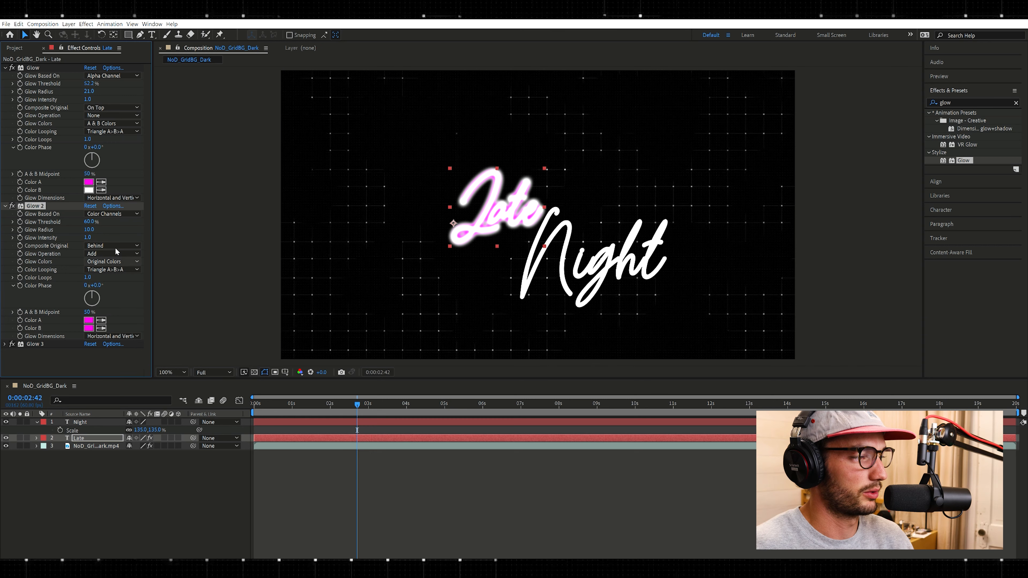
Step: Base Glow 2 on Alpha Channel with A & B Colors, and set threshold 68.2%, radius 90 and intensity 0.8
{"action": "left_click", "coordinate": [117, 214]}
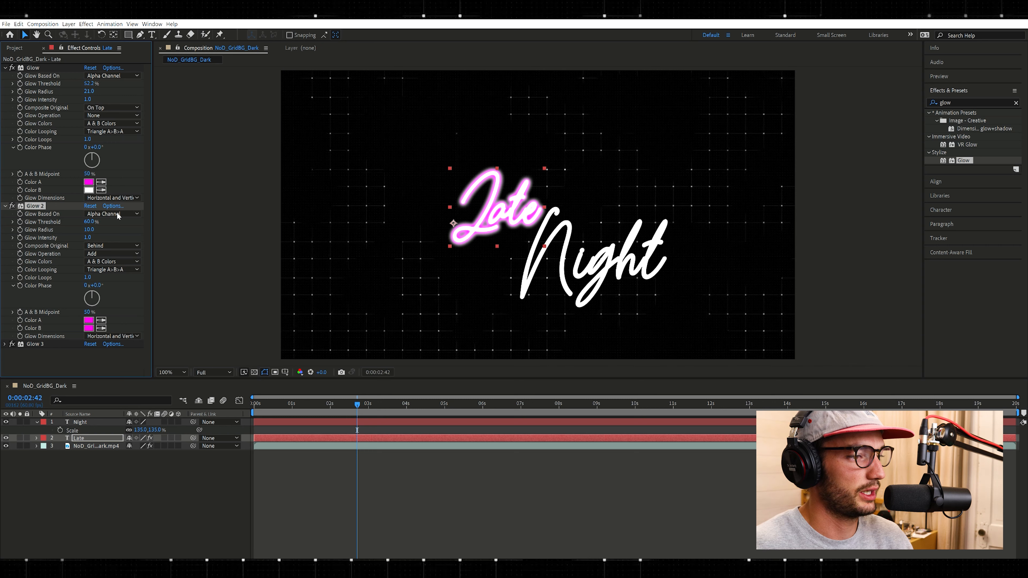
{"action": "left_click_drag", "start_coordinate": [90, 222], "coordinate": [137, 222]}
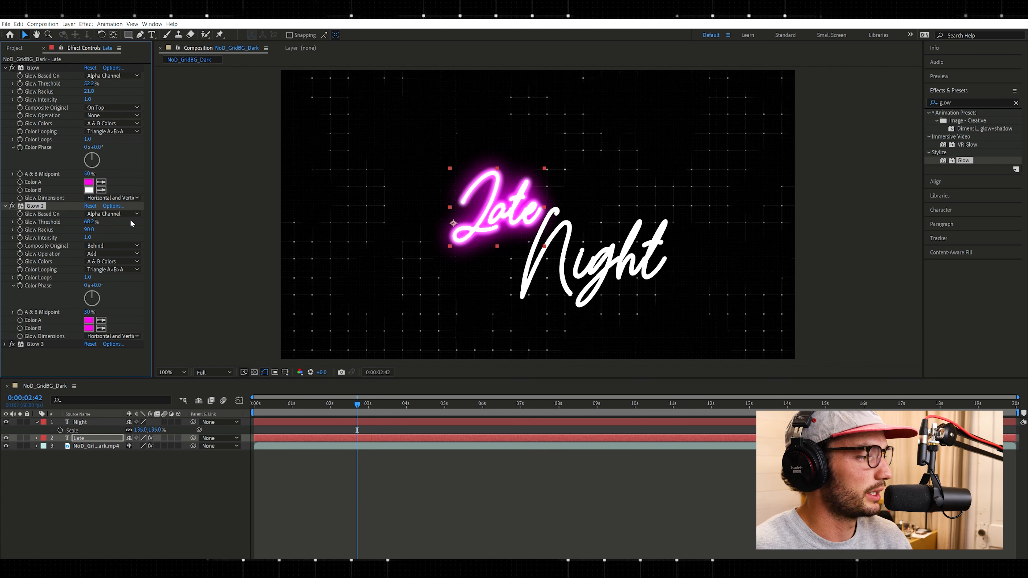
{"action": "mouse_move", "coordinate": [87, 238]}
{"action": "left_mouse_down"}
{"action": "mouse_move", "coordinate": [120, 230]}
{"action": "mouse_move", "coordinate": [89, 230]}
{"action": "left_mouse_up"}
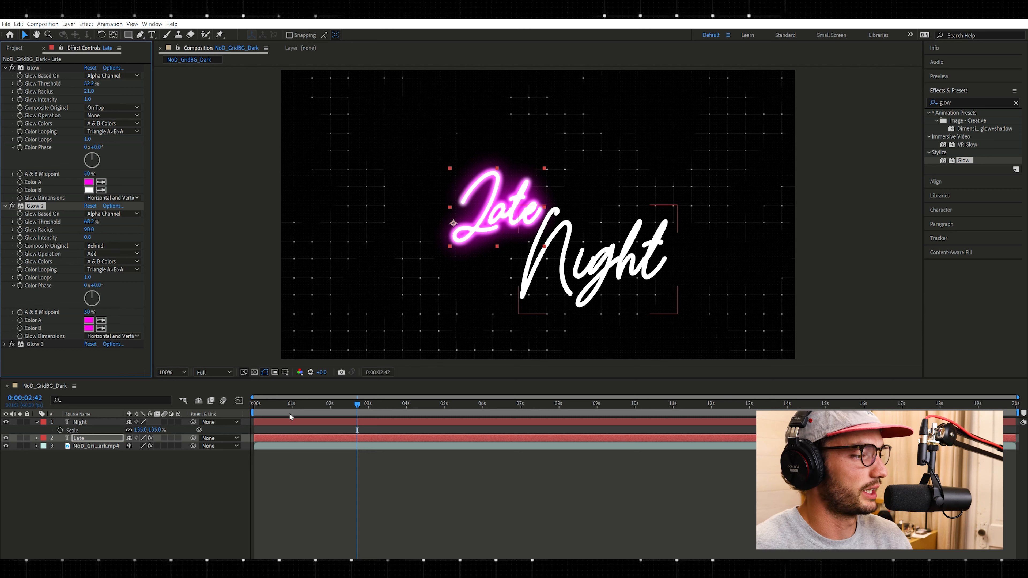
Step: Set both colors of Glow 3 to the first glow's magenta, with threshold 40% and radius 63
{"action": "left_click", "coordinate": [5, 343]}
{"action": "scroll", "coordinate": [7, 234], "scroll_direction": "down", "scroll_amount": 4}
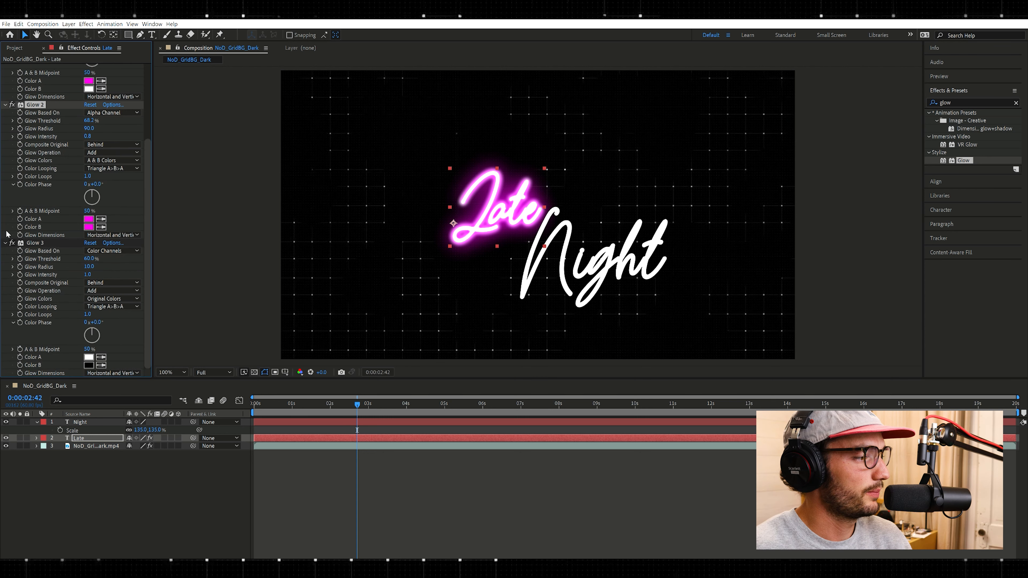
{"action": "left_click", "coordinate": [5, 105]}
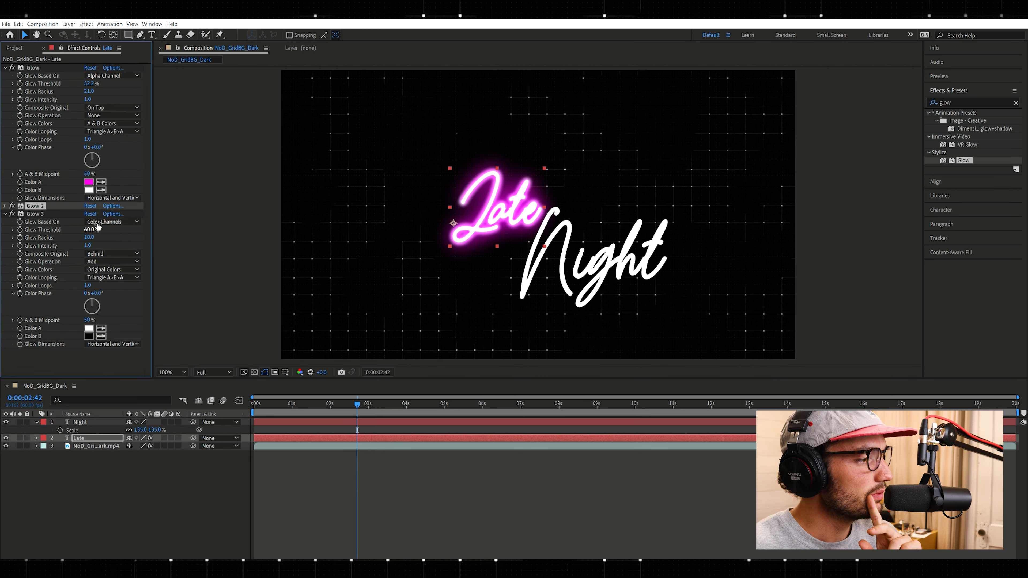
{"action": "left_click", "coordinate": [101, 328]}
{"action": "left_click", "coordinate": [101, 335]}
{"action": "left_click", "coordinate": [90, 181]}
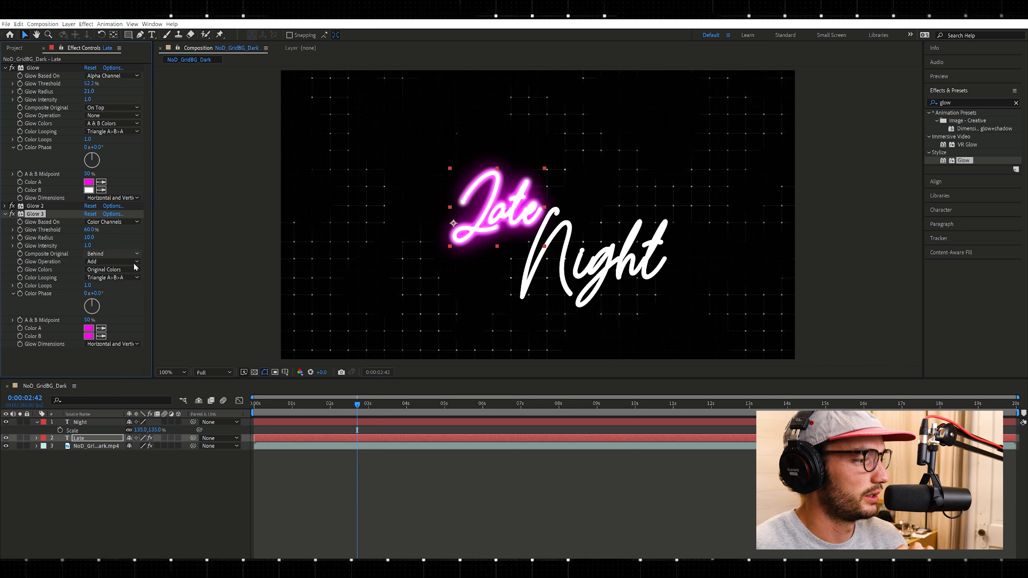
{"action": "left_click_drag", "start_coordinate": [88, 237], "coordinate": [69, 222]}
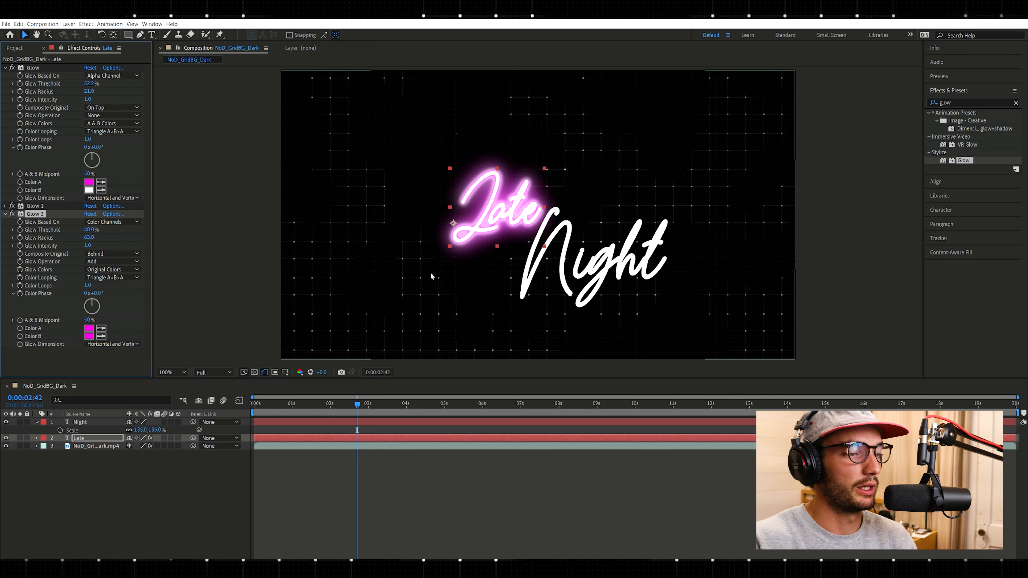
Step: Apply three Glow effects to the Night text layer and bring the first one's settings into view
{"action": "left_click", "coordinate": [562, 256]}
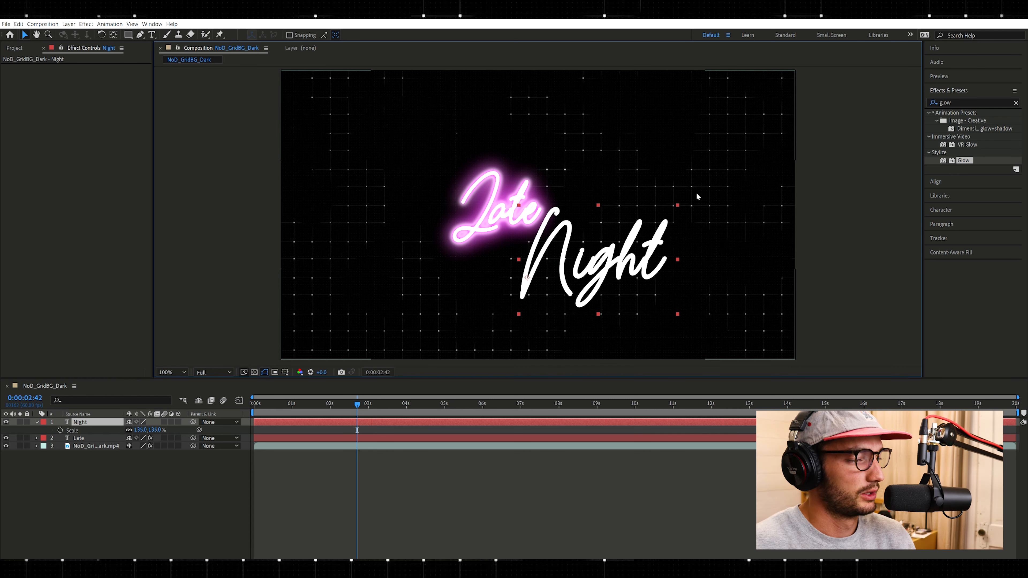
{"action": "left_click_drag", "start_coordinate": [965, 159], "coordinate": [98, 422]}
{"action": "left_click_drag", "start_coordinate": [974, 157], "coordinate": [71, 421]}
{"action": "left_click_drag", "start_coordinate": [969, 155], "coordinate": [71, 421]}
{"action": "scroll", "coordinate": [98, 119], "scroll_direction": "up", "scroll_amount": 2}
{"action": "scroll", "coordinate": [97, 119], "scroll_direction": "up", "scroll_amount": 2}
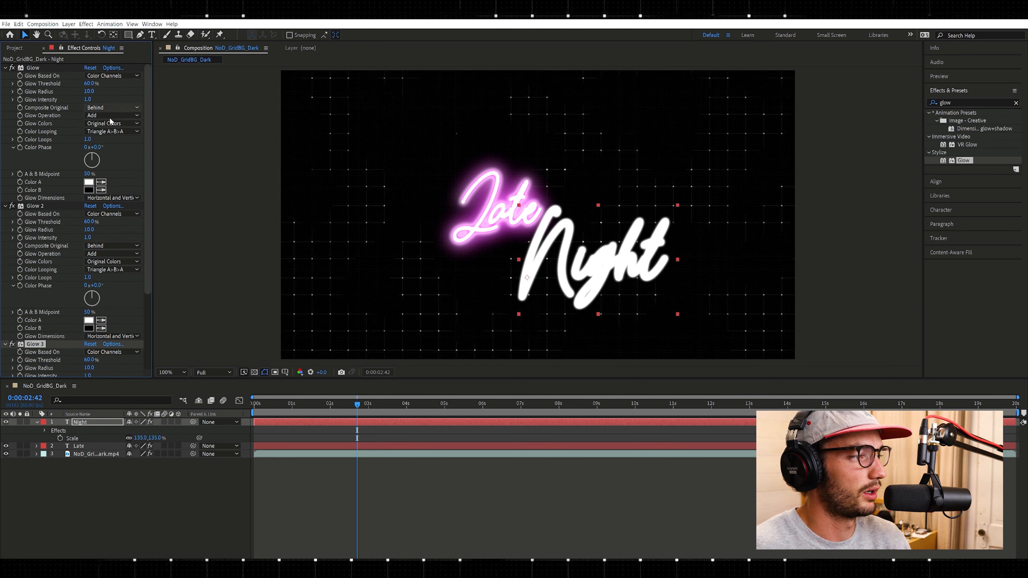
Step: Composite the original On Top in the Night layer's first Glow and set its Color A to cyan
{"action": "left_click", "coordinate": [111, 108]}
{"action": "left_click", "coordinate": [106, 101]}
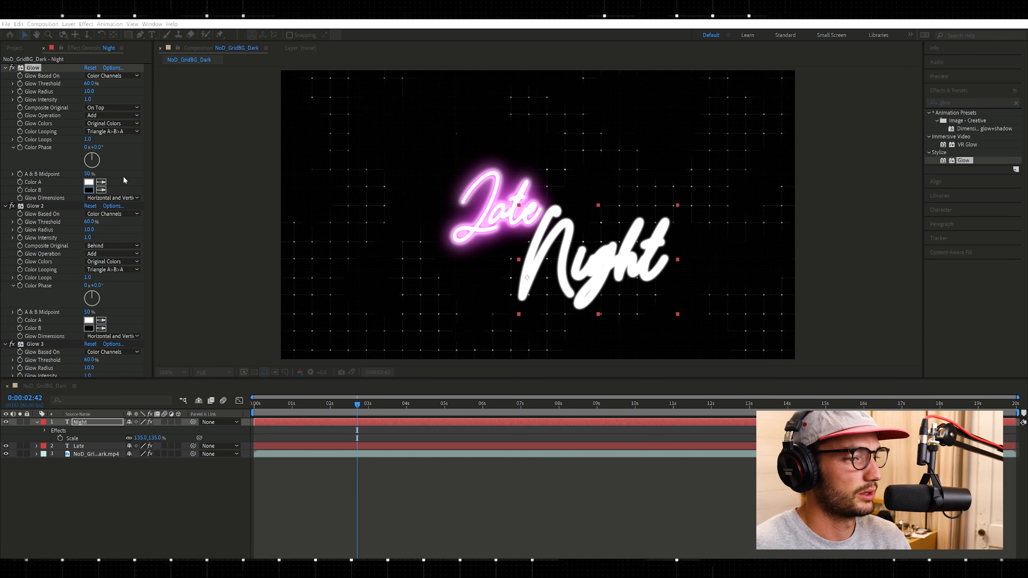
{"action": "left_click", "coordinate": [89, 182]}
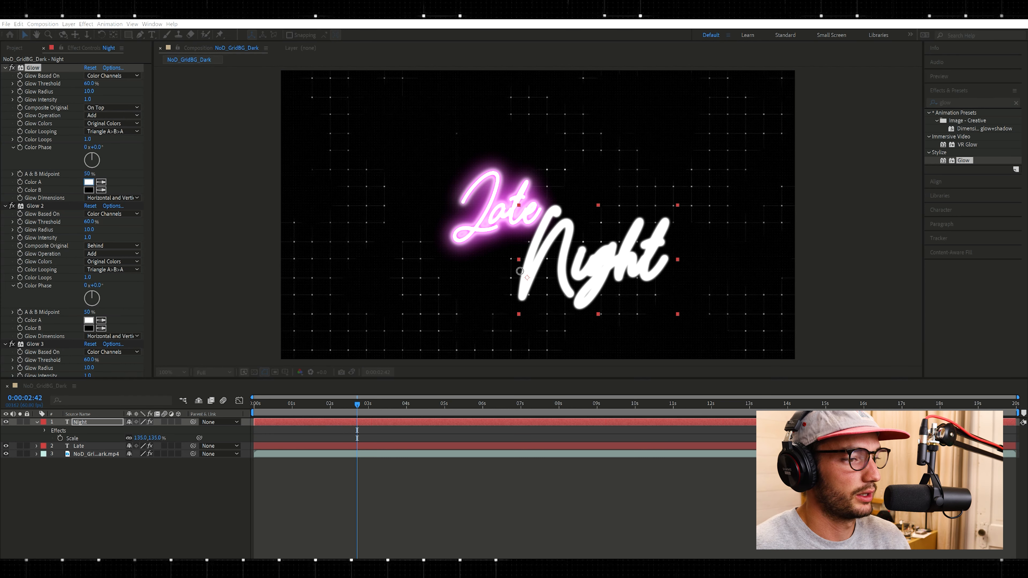
{"action": "left_click_drag", "start_coordinate": [521, 242], "coordinate": [527, 222]}
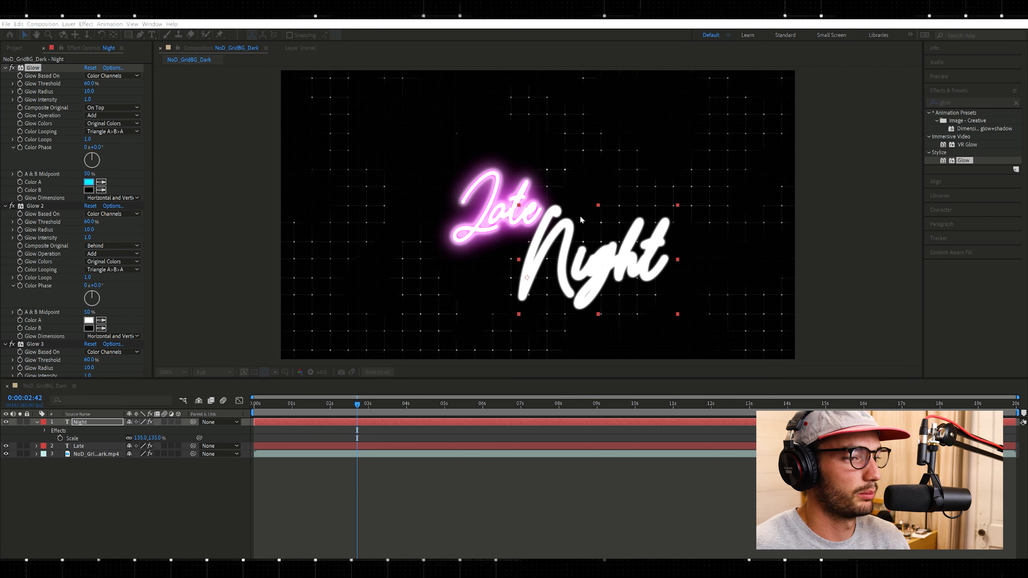
{"action": "left_click", "coordinate": [594, 223]}
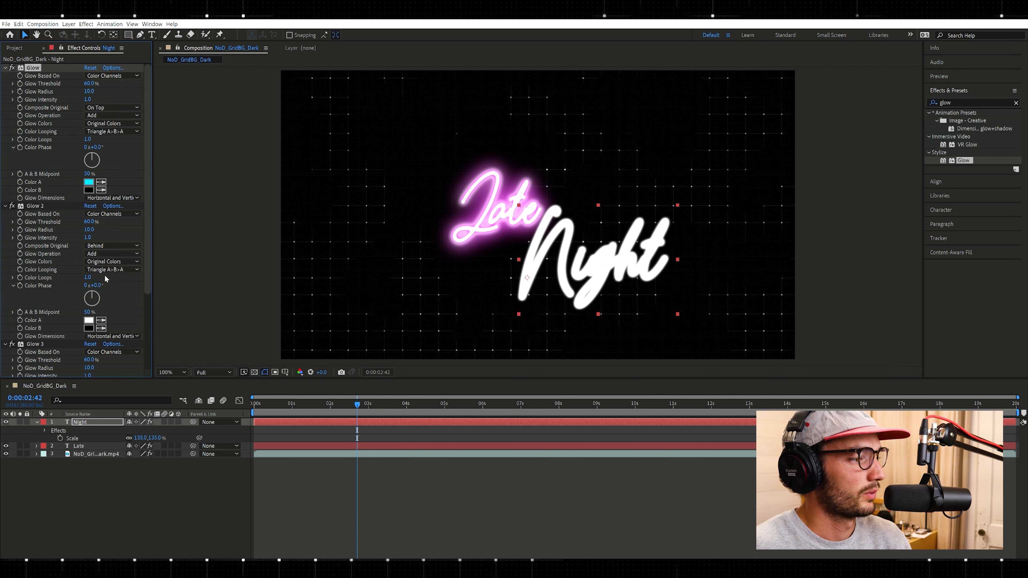
Step: Set Color A and Color B of the Night layer's Glow 2 to the cyan sampled from the first Glow
{"action": "left_click", "coordinate": [100, 320]}
{"action": "left_click", "coordinate": [89, 181]}
{"action": "left_click", "coordinate": [100, 328]}
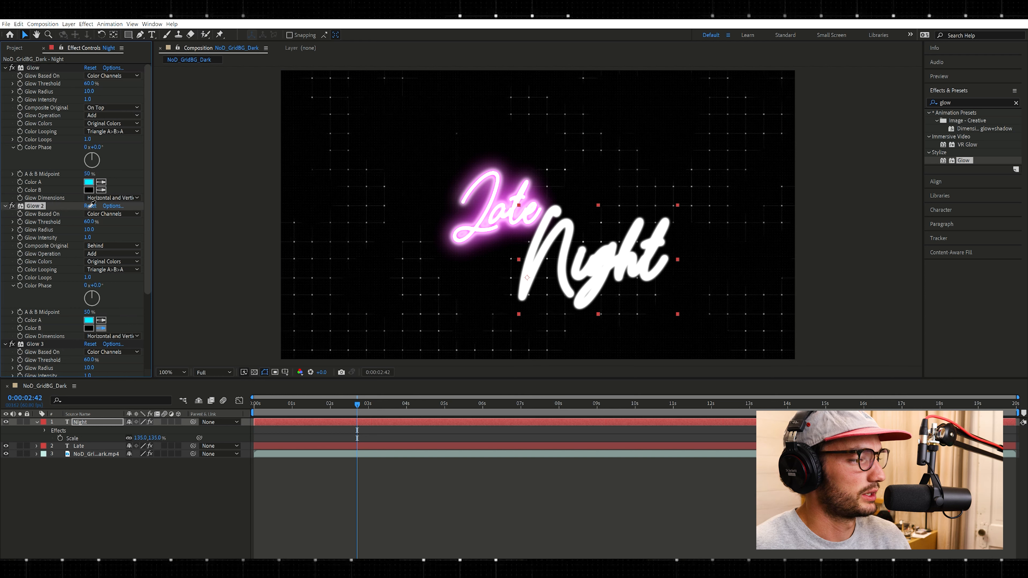
{"action": "left_click", "coordinate": [90, 320]}
Step: Set both colors of the Night layer's Glow 3 to the cyan sampled from Glow 2
{"action": "scroll", "coordinate": [122, 291], "scroll_direction": "down", "scroll_amount": 1}
{"action": "scroll", "coordinate": [149, 264], "scroll_direction": "down", "scroll_amount": 4}
{"action": "left_click", "coordinate": [101, 357]}
{"action": "left_click", "coordinate": [92, 219]}
{"action": "left_click", "coordinate": [101, 365]}
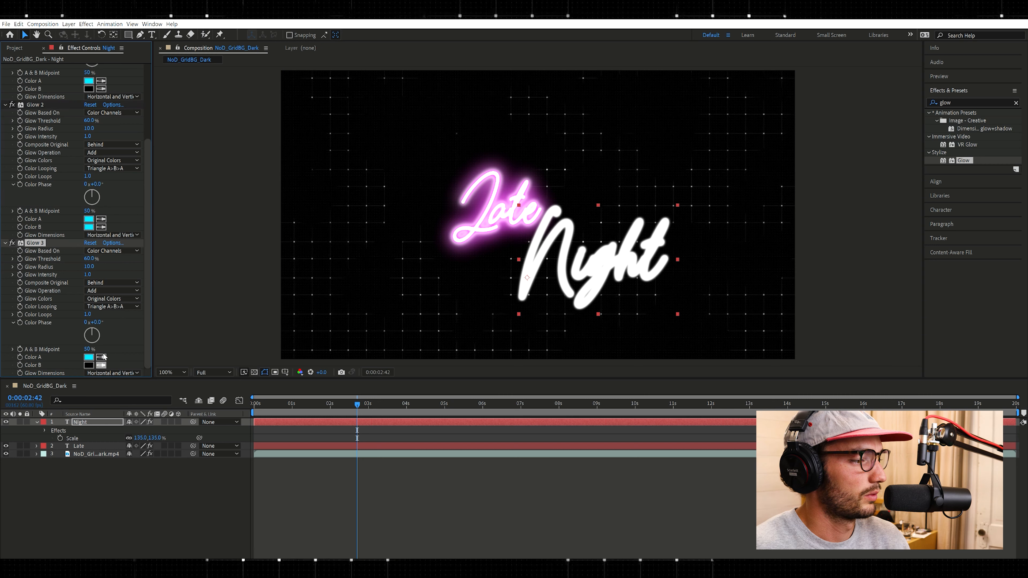
{"action": "left_click", "coordinate": [94, 221]}
{"action": "scroll", "coordinate": [113, 170], "scroll_direction": "up", "scroll_amount": 5}
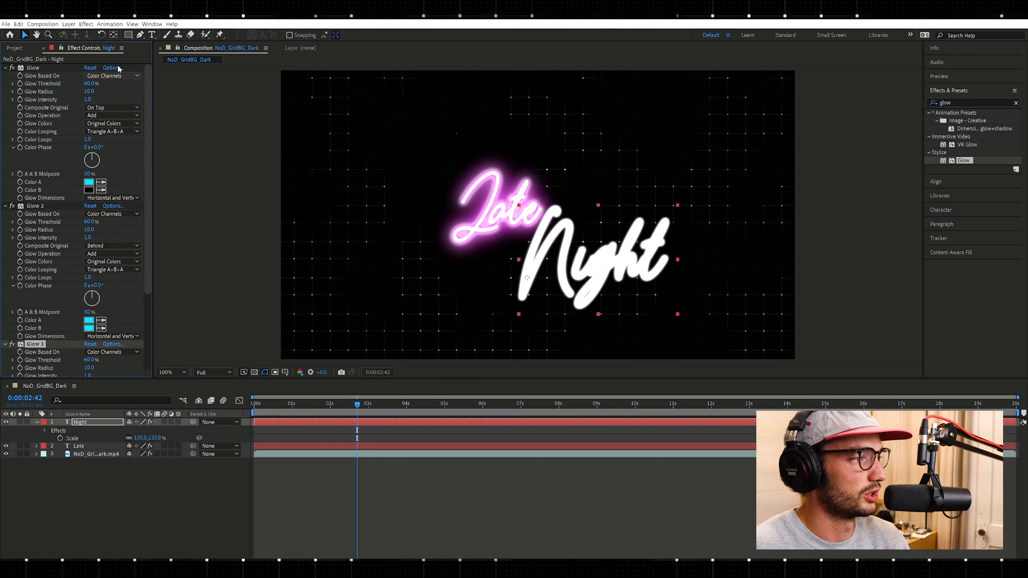
Step: Base all three glows on Alpha Channel with A & B Colors, and set the first to threshold 71.8%, radius 2 and intensity 0.9
{"action": "left_click", "coordinate": [113, 76]}
{"action": "left_click", "coordinate": [113, 68]}
{"action": "left_click", "coordinate": [111, 123]}
{"action": "left_click", "coordinate": [112, 124]}
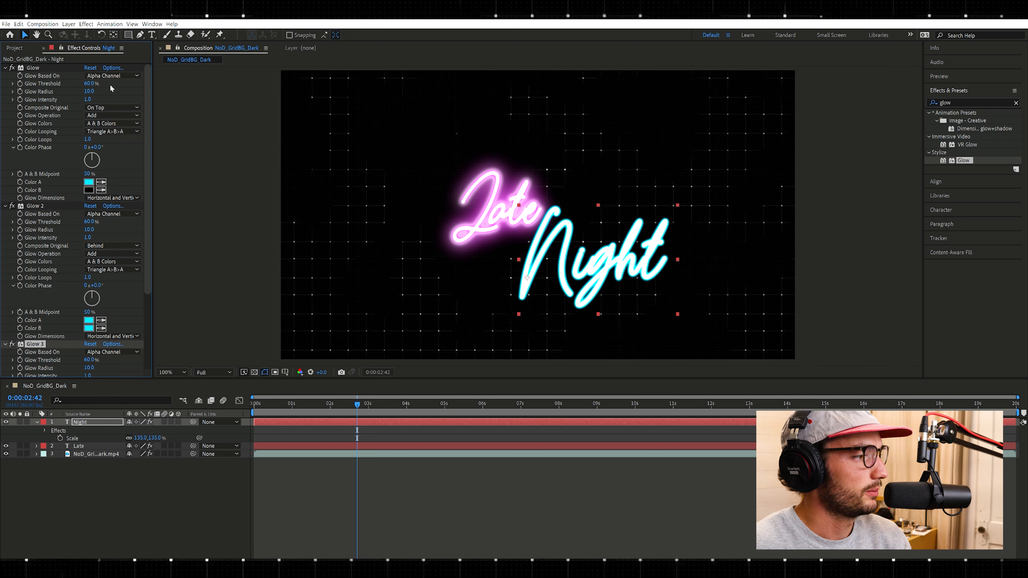
{"action": "left_click_drag", "start_coordinate": [94, 90], "coordinate": [93, 90]}
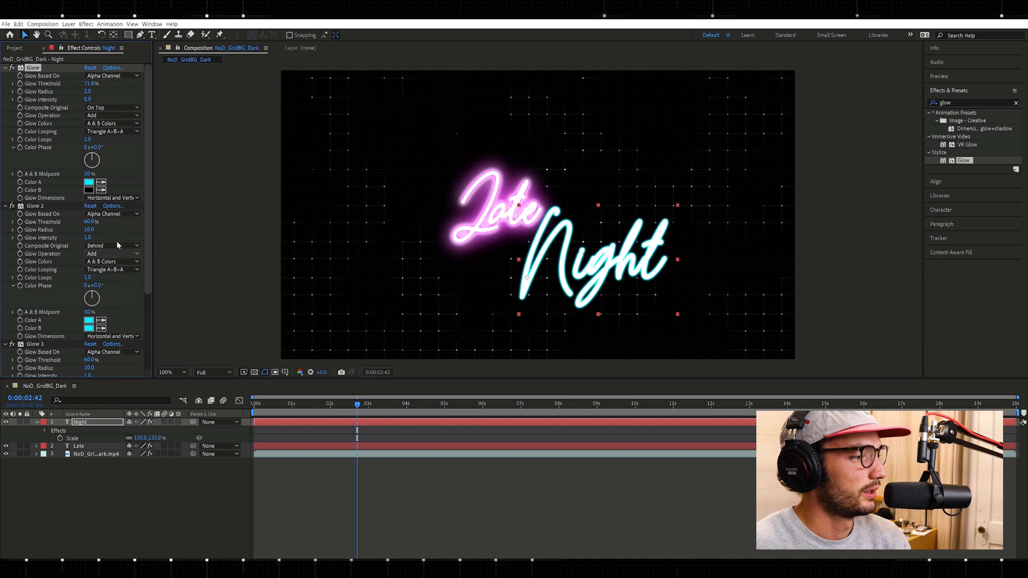
Step: Set Glow 2 to composite On Top with threshold 67.5%, radius 37 and intensity 0.8, and set the radius of Glow 3 to 191
{"action": "left_click", "coordinate": [114, 251]}
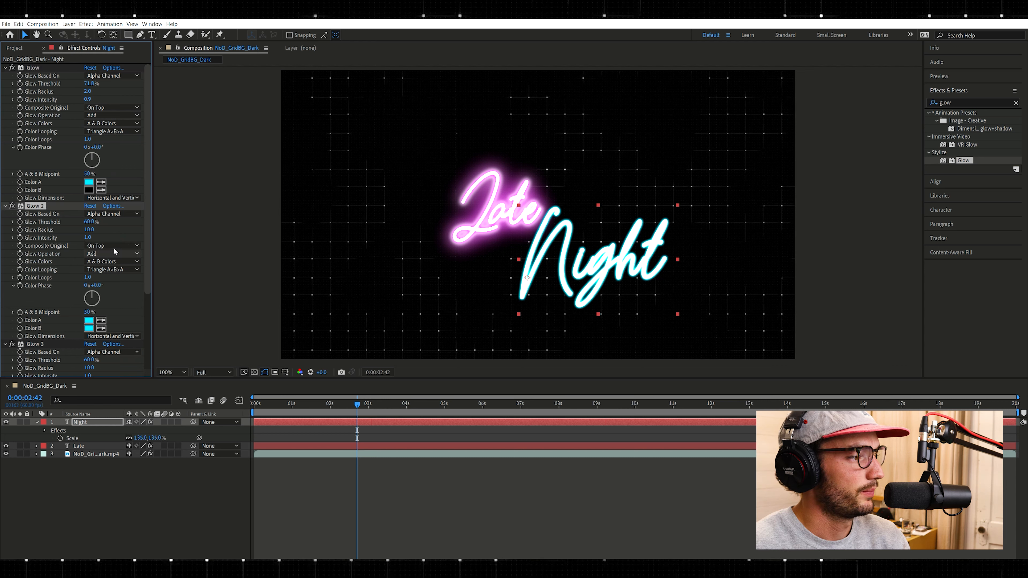
{"action": "left_click_drag", "start_coordinate": [90, 230], "coordinate": [104, 214]}
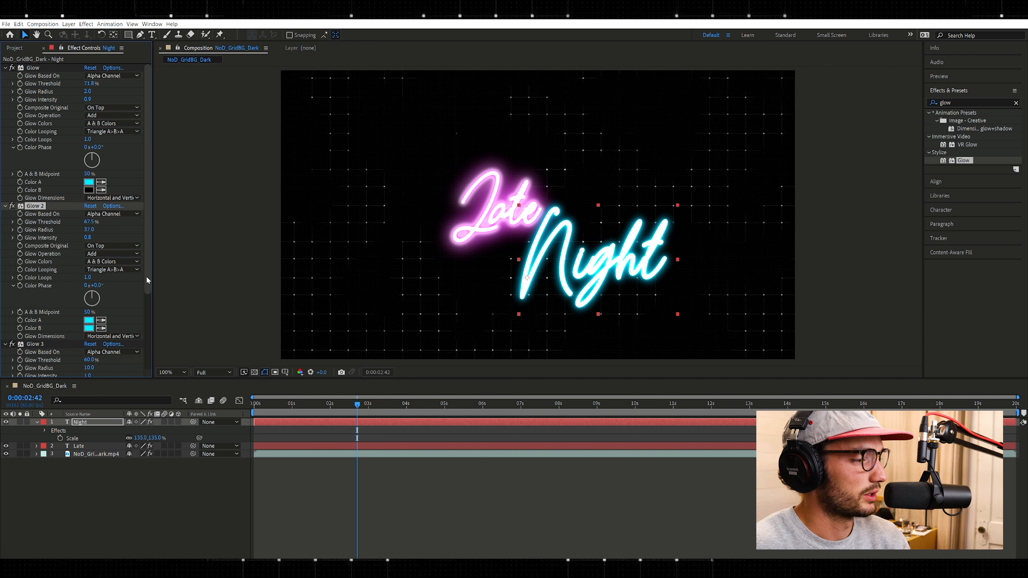
{"action": "scroll", "coordinate": [150, 304], "scroll_direction": "down", "scroll_amount": 2}
{"action": "left_click_drag", "start_coordinate": [150, 305], "coordinate": [140, 329]}
{"action": "left_click_drag", "start_coordinate": [93, 303], "coordinate": [169, 291]}
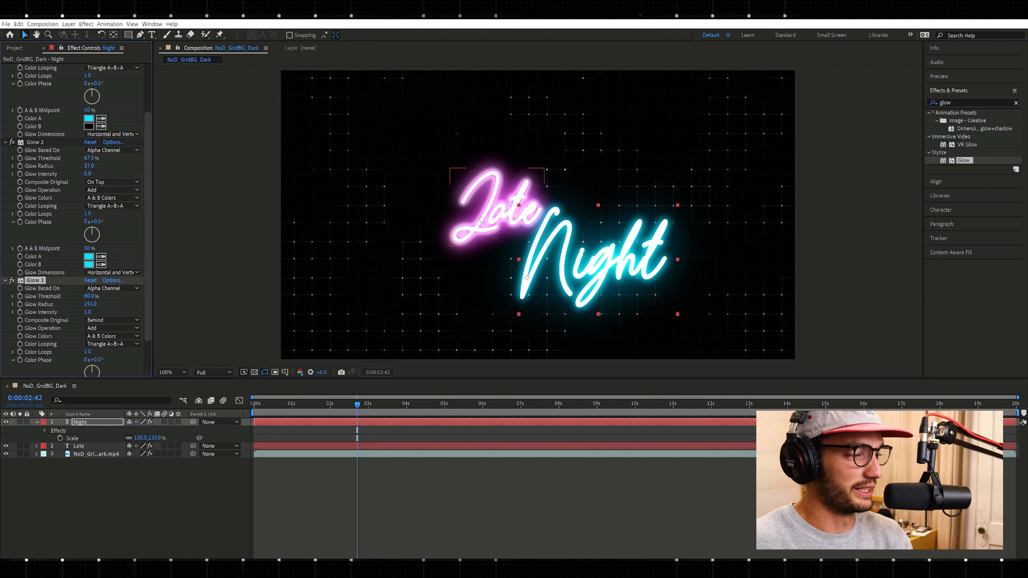
Step: Add the expression wiggle(10,20) to the opacity of the Night layer and preview the flicker over time
{"action": "left_click", "coordinate": [37, 422]}
{"action": "left_click", "coordinate": [89, 421]}
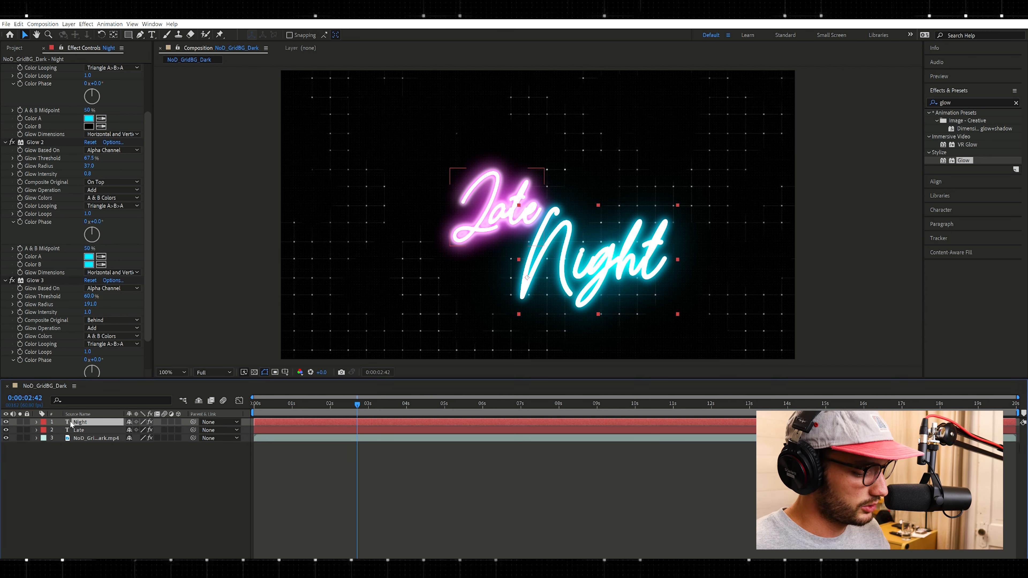
{"action": "key", "text": "t"}
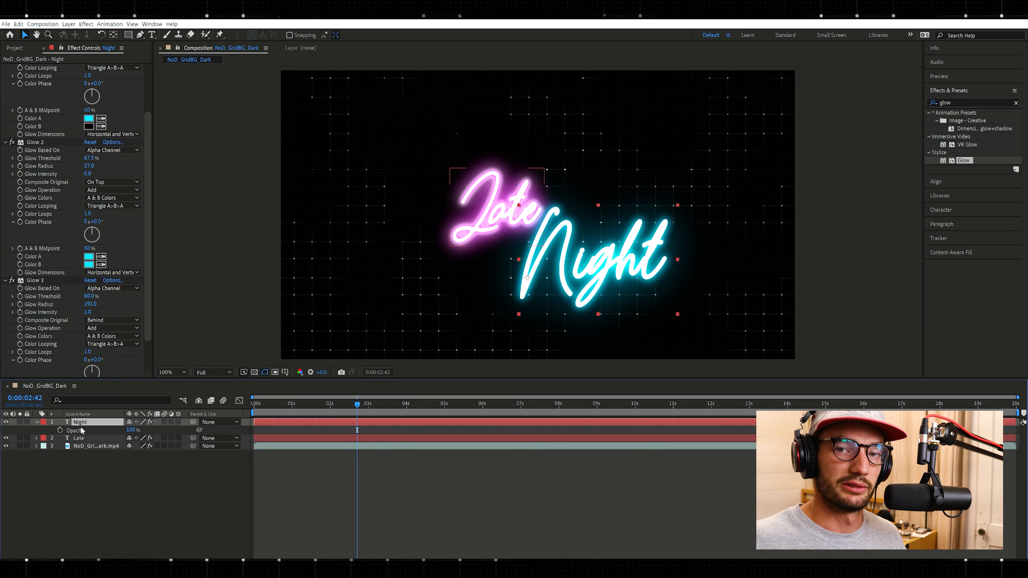
{"action": "left_click", "coordinate": [60, 430]}
{"action": "left_click", "coordinate": [60, 430]}
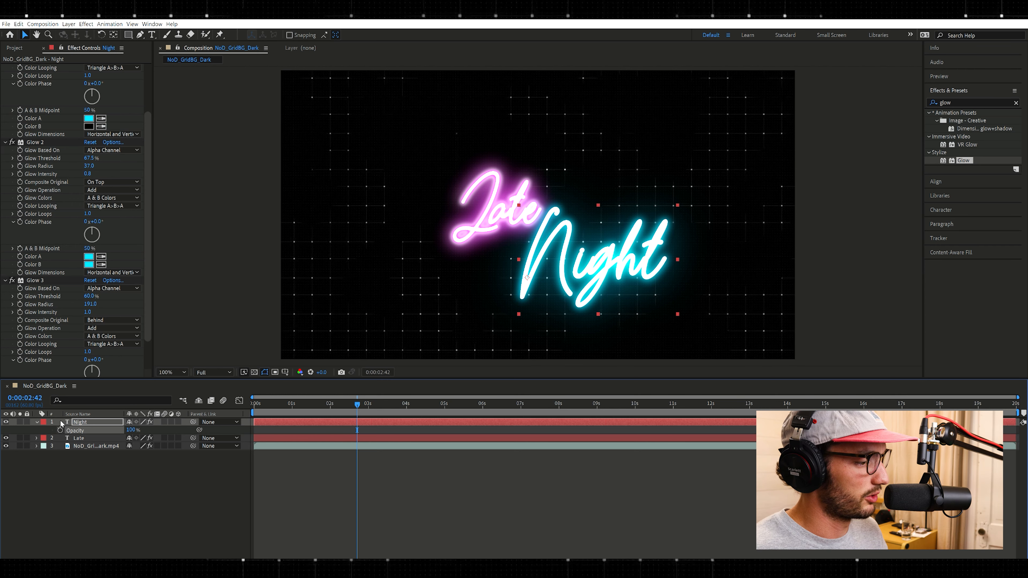
{"action": "key", "text": "alt+shift+equal"}
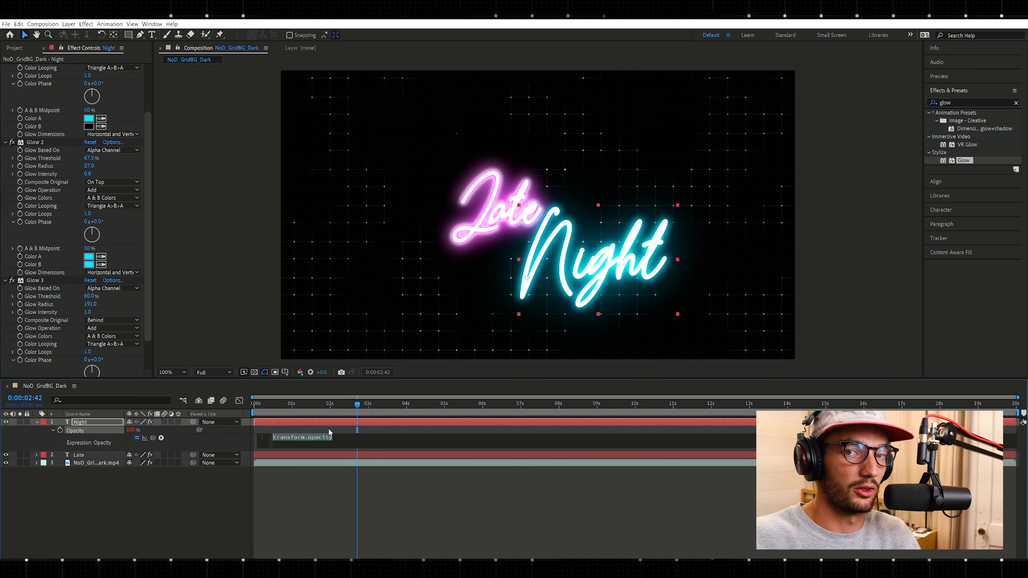
{"action": "type", "text": "w"}
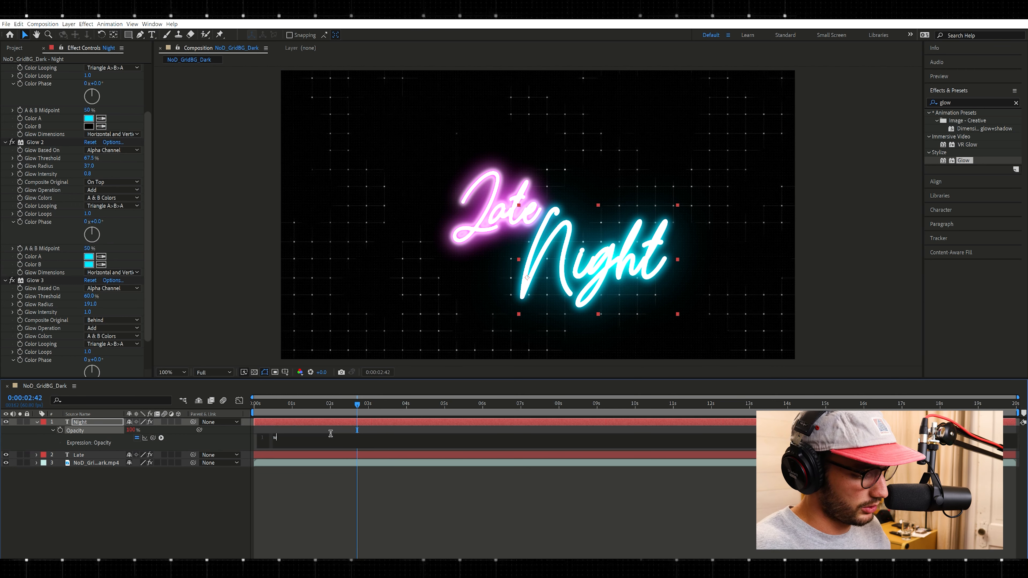
{"action": "type", "text": "iggle"}
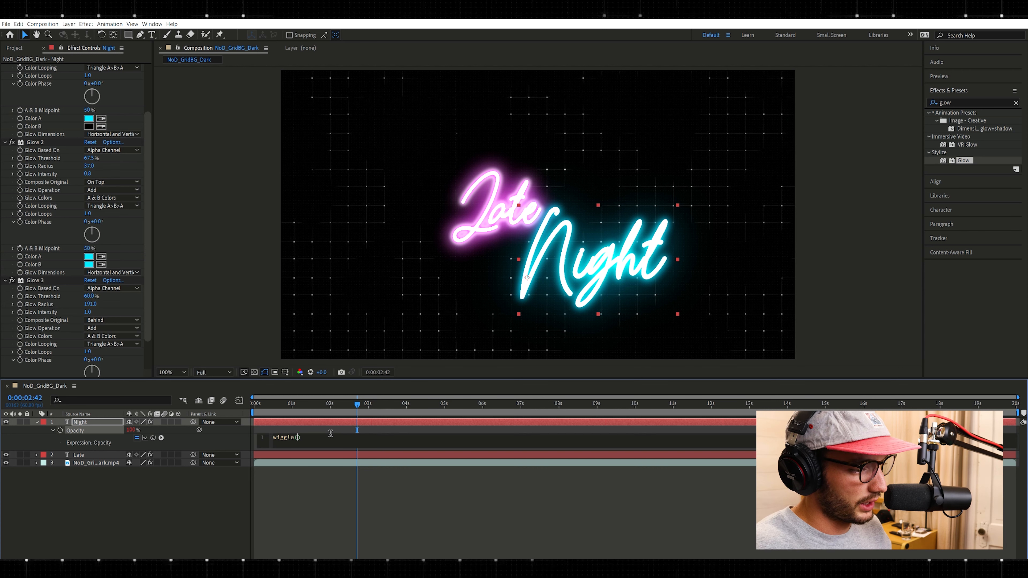
{"action": "type", "text": "(10,20"}
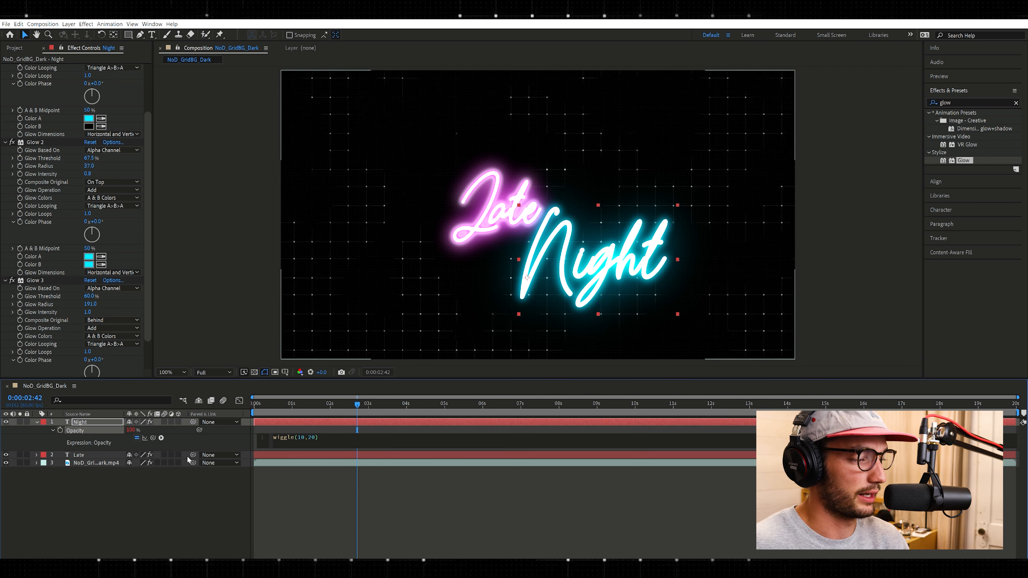
{"action": "left_click", "coordinate": [119, 503]}
{"action": "left_click_drag", "start_coordinate": [353, 399], "coordinate": [416, 377]}
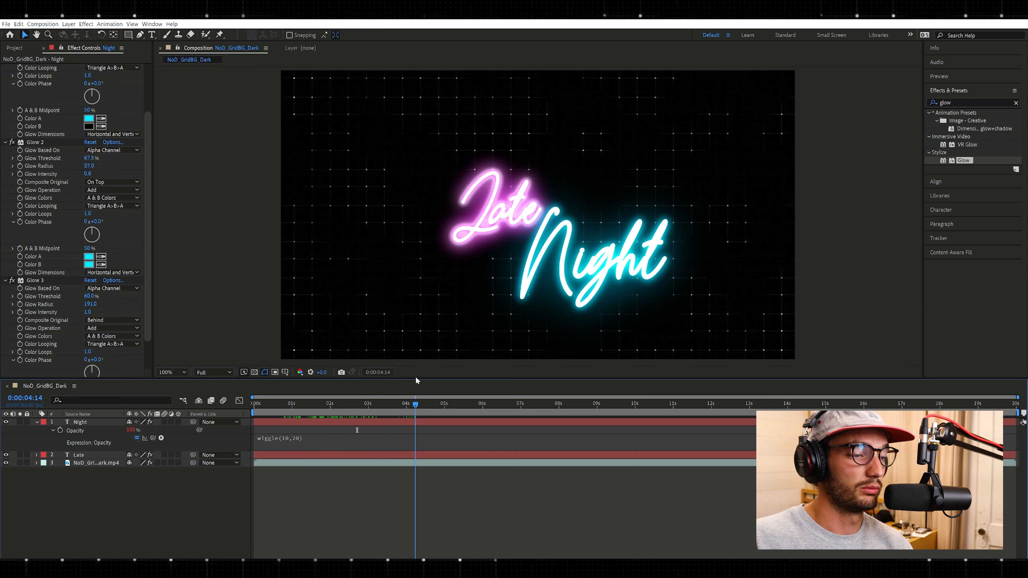
{"action": "left_click_drag", "start_coordinate": [416, 376], "coordinate": [375, 389]}
{"action": "left_click", "coordinate": [62, 421]}
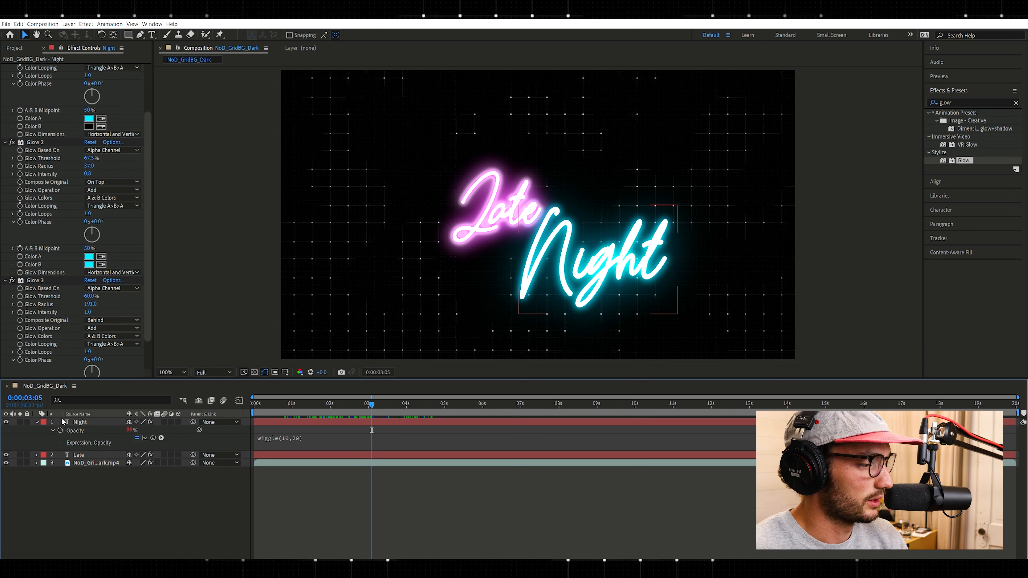
{"action": "left_click", "coordinate": [37, 422]}
Step: Add the expression wiggle(10,20) to the opacity of the Late layer and preview its flicker
{"action": "left_click", "coordinate": [81, 430]}
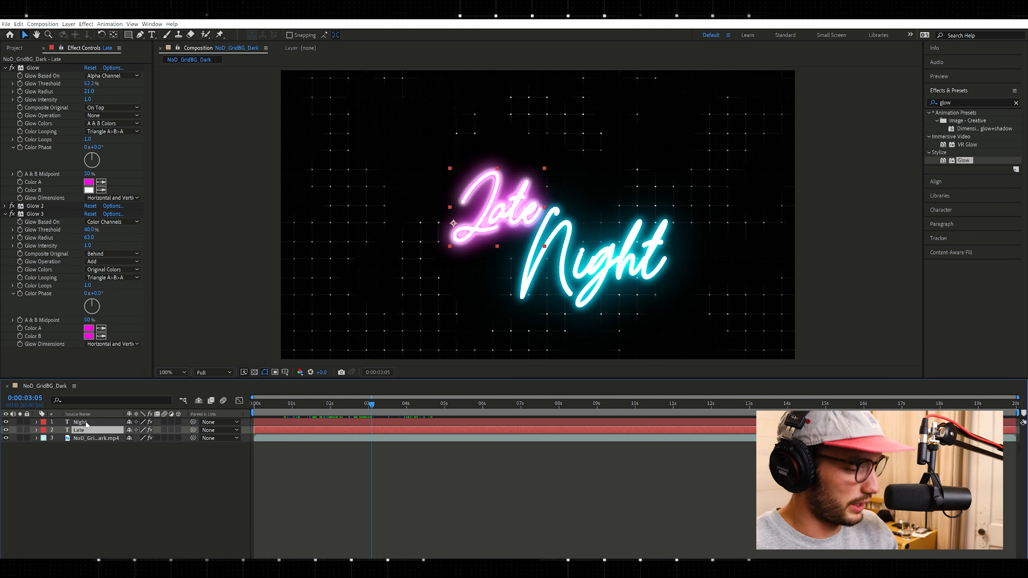
{"action": "key", "text": "t"}
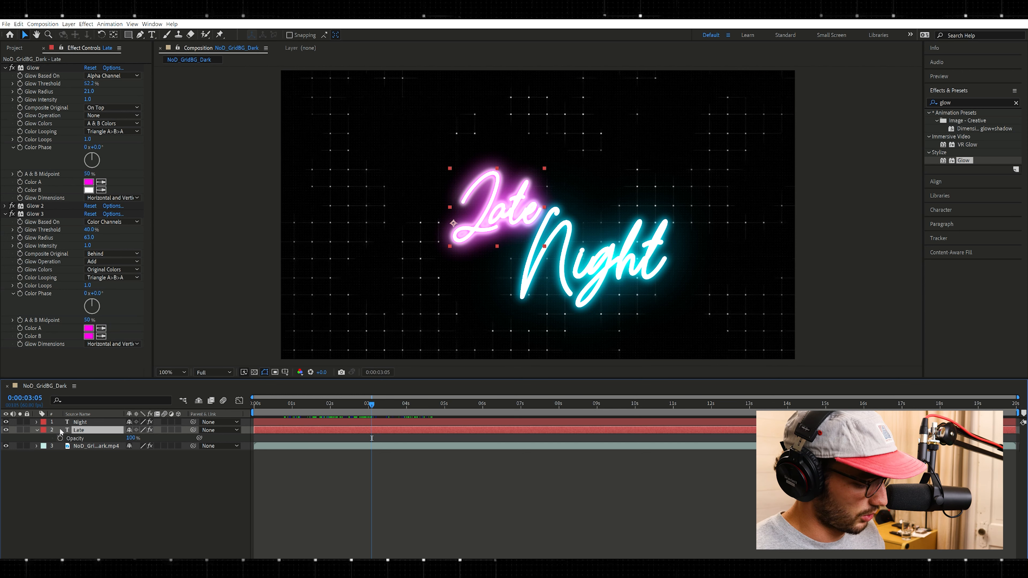
{"action": "key", "text": "alt+shift+equal"}
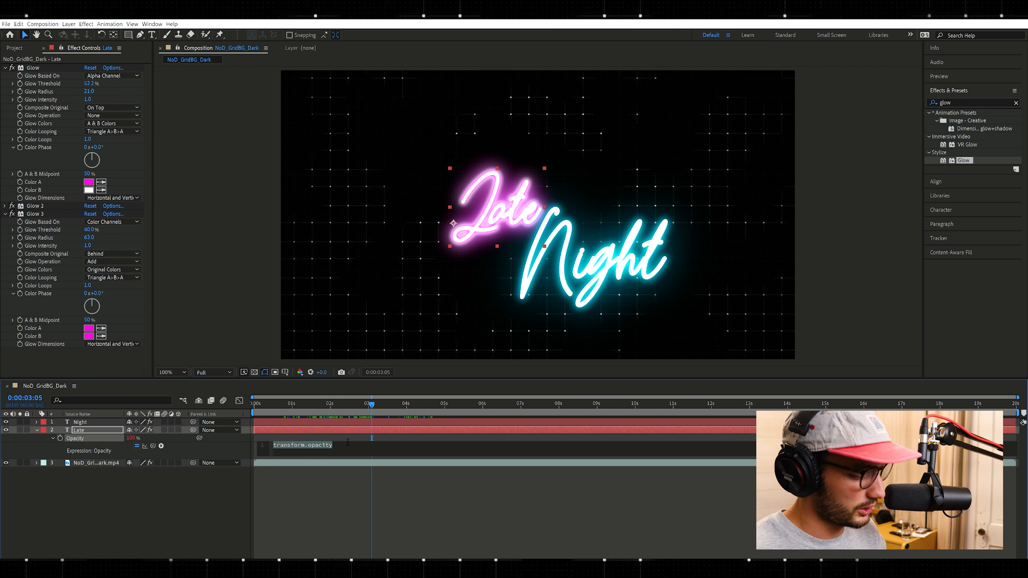
{"action": "type", "text": "wiggle()"}
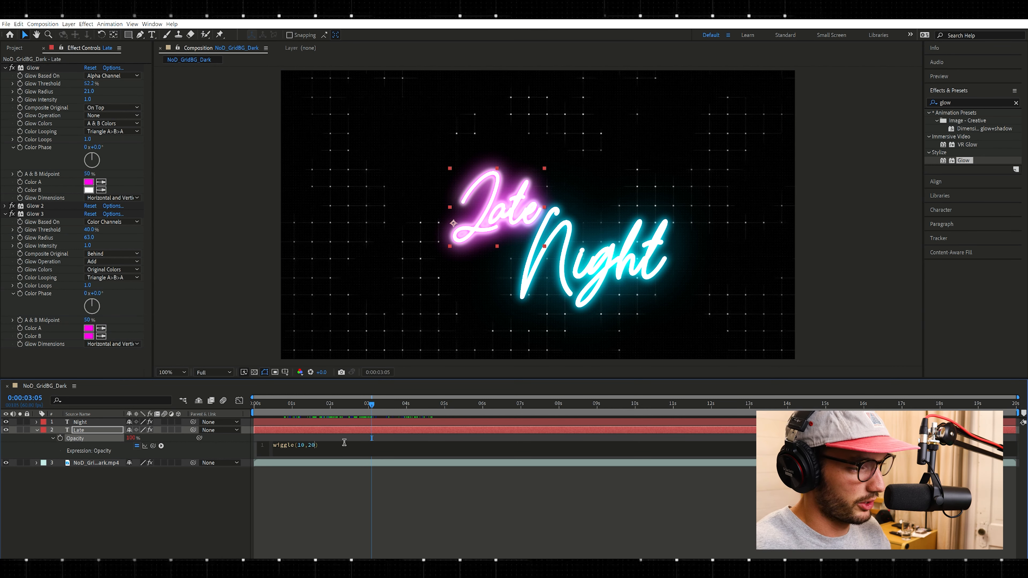
{"action": "left_click", "coordinate": [134, 496]}
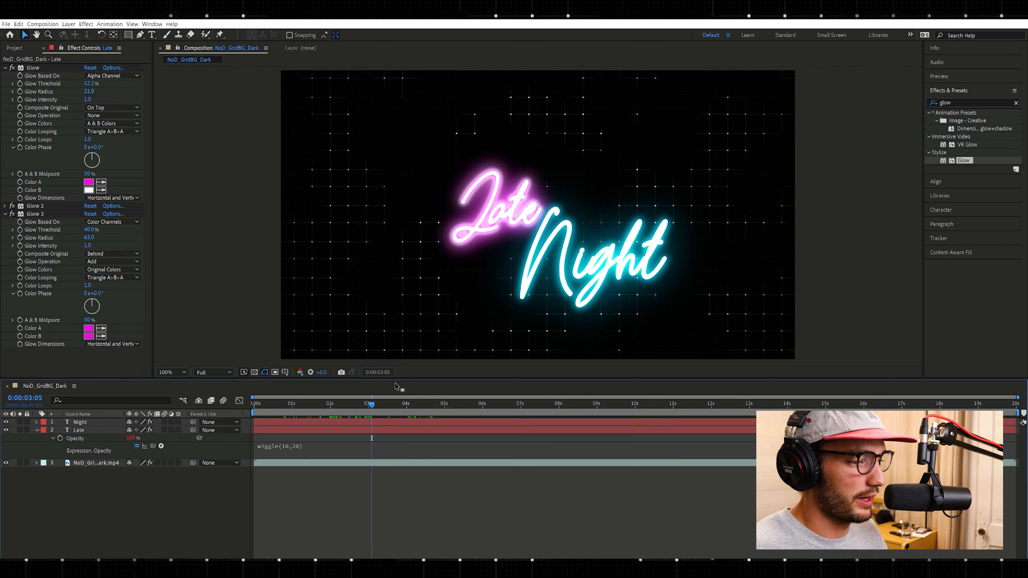
{"action": "left_click_drag", "start_coordinate": [366, 403], "coordinate": [344, 406]}
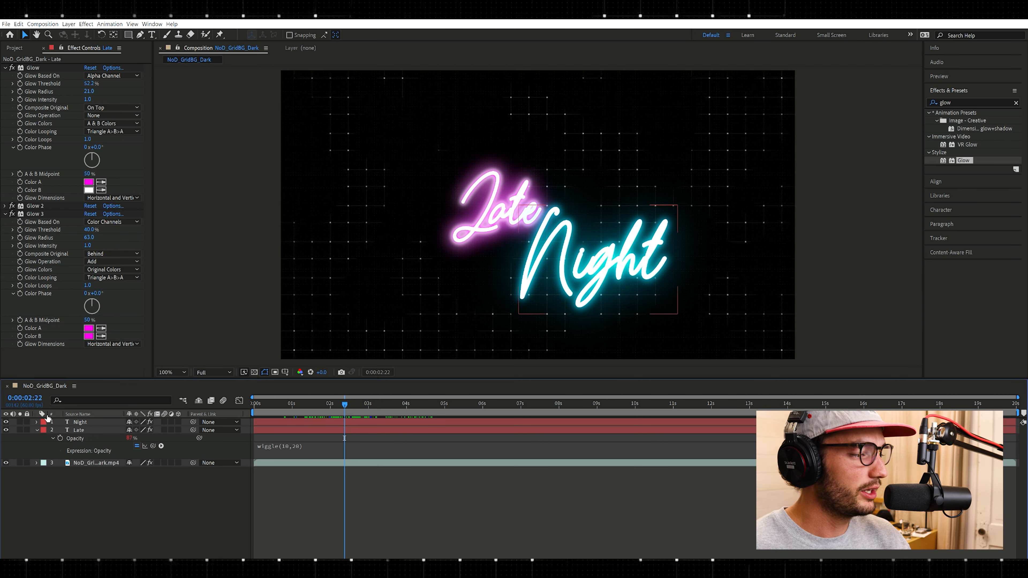
{"action": "left_click", "coordinate": [37, 430]}
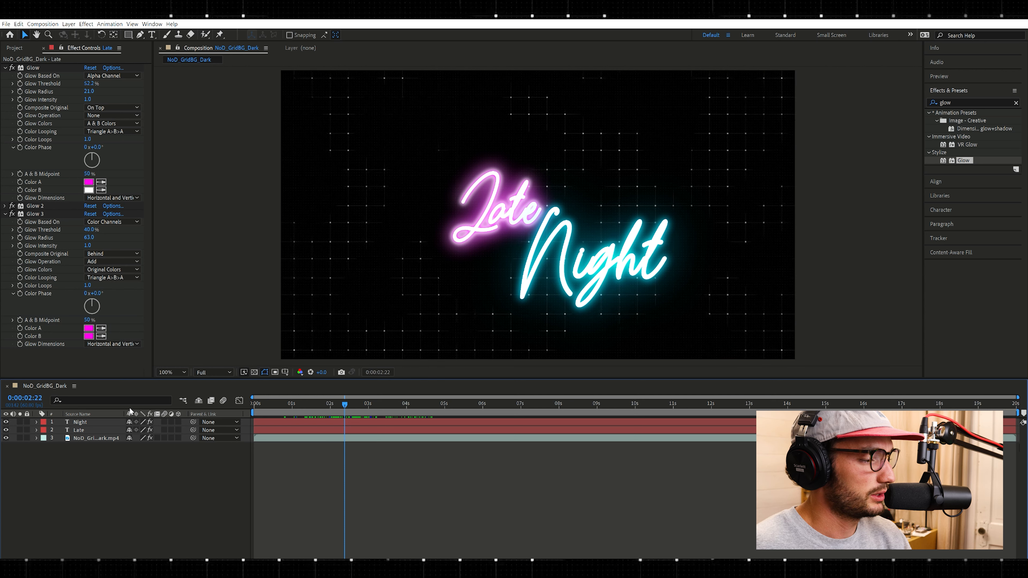
Step: Move the Late layer to X position 210 and set a position keyframe at 0:00:02:22
{"action": "left_click", "coordinate": [105, 428]}
{"action": "key", "text": "p"}
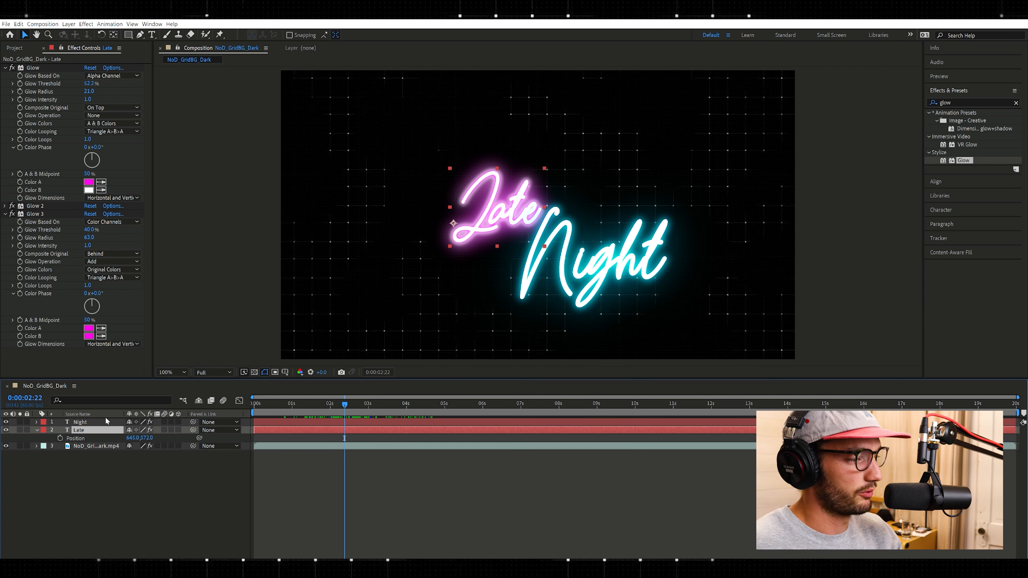
{"action": "left_click_drag", "start_coordinate": [139, 438], "coordinate": [4, 445]}
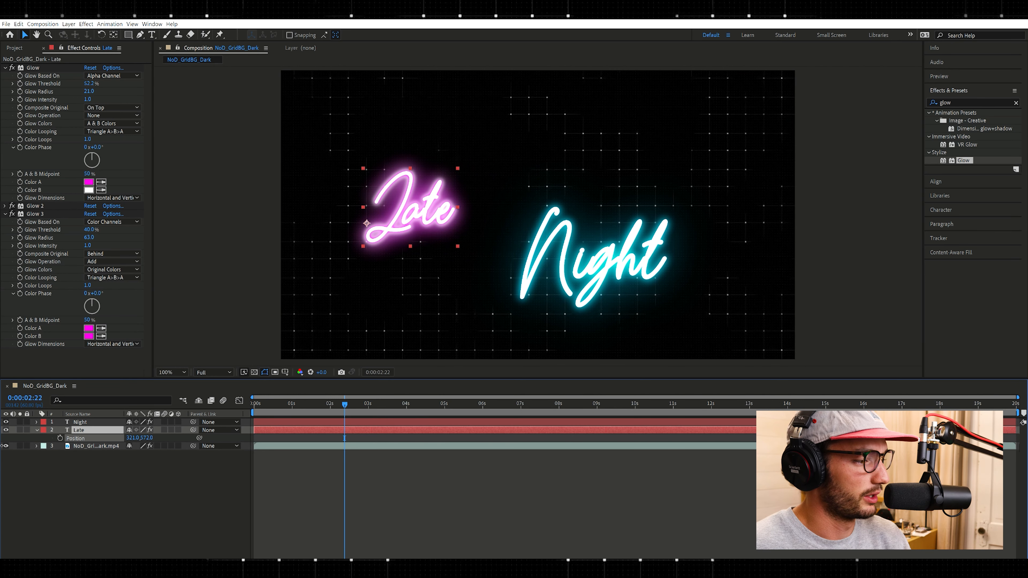
{"action": "left_click_drag", "start_coordinate": [133, 438], "coordinate": [87, 439]}
{"action": "left_click", "coordinate": [60, 438]}
Step: Add a second position keyframe for Late at 0:00:03:52 with X 634, and preview the slide-in
{"action": "left_click_drag", "start_coordinate": [345, 399], "coordinate": [402, 399]}
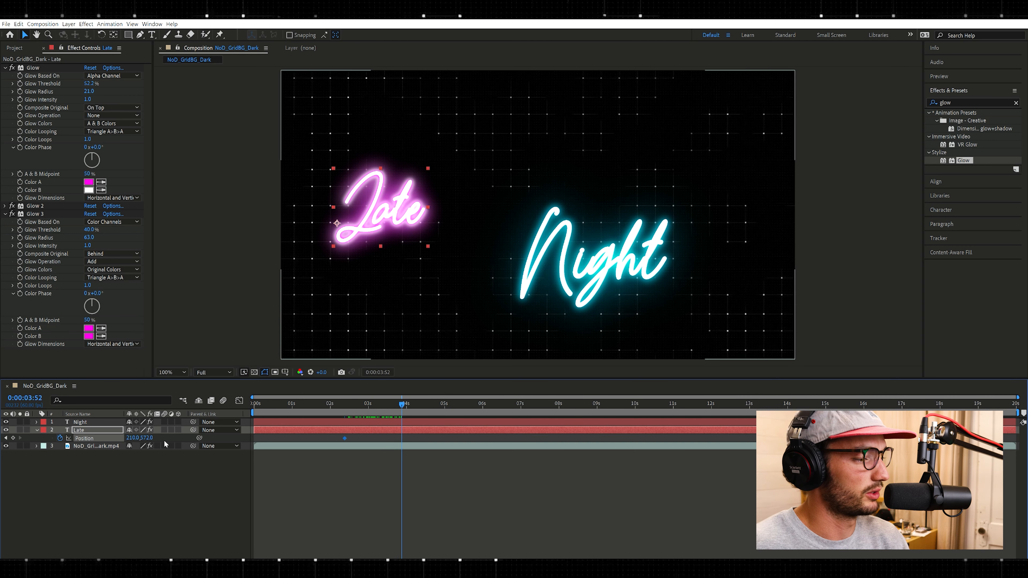
{"action": "key", "text": "shift+Right"}
{"action": "key", "text": "shift+Right"}
{"action": "key", "text": "shift+Right"}
{"action": "key", "text": "shift+Right"}
{"action": "key", "text": "shift+Right"}
{"action": "key", "text": "shift+Right"}
{"action": "key", "text": "shift+Right"}
{"action": "key", "text": "shift+Right"}
{"action": "key", "text": "shift+Right"}
{"action": "key", "text": "shift+Right"}
{"action": "key", "text": "shift+Right"}
{"action": "key", "text": "shift+Right"}
{"action": "key", "text": "shift+Right"}
{"action": "key", "text": "shift+Right"}
{"action": "key", "text": "shift+Right"}
{"action": "key", "text": "shift+Right"}
{"action": "key", "text": "shift+Right"}
{"action": "key", "text": "shift+Right"}
{"action": "key", "text": "shift+Right"}
{"action": "key", "text": "shift+Right"}
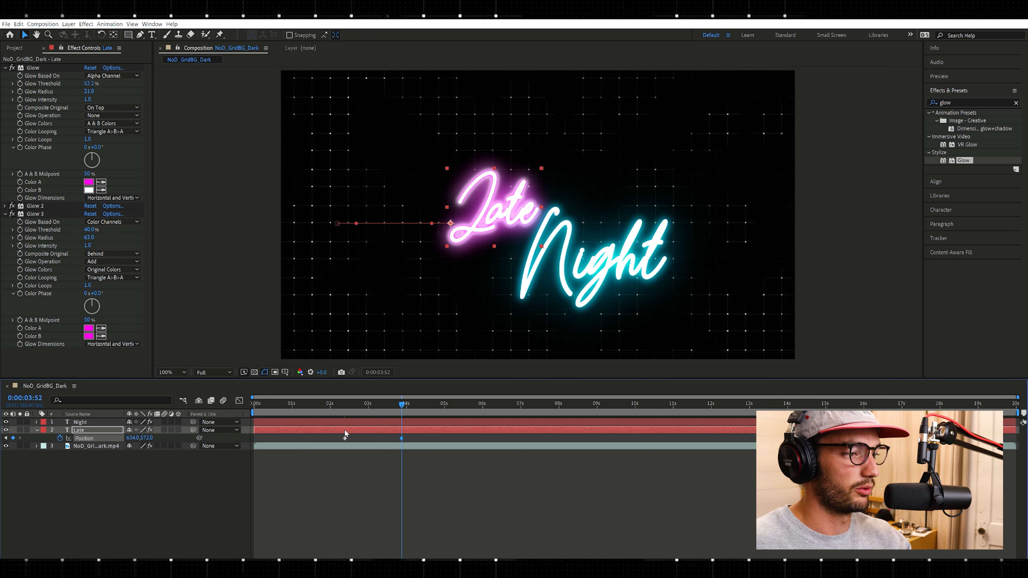
{"action": "left_click_drag", "start_coordinate": [403, 399], "coordinate": [378, 410]}
{"action": "key", "text": "space"}
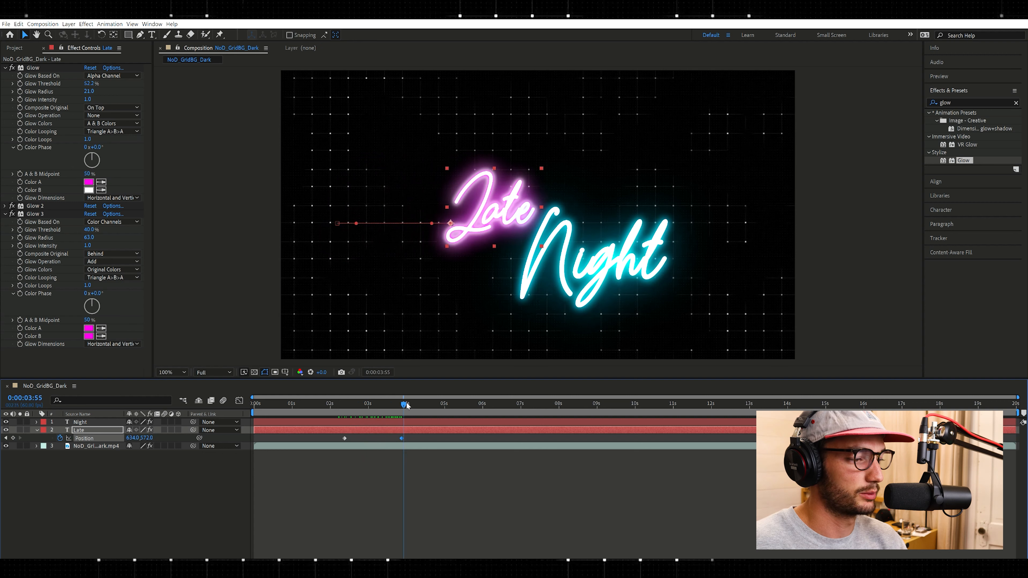
Step: Set a position keyframe on the Night layer at 0:00:04:02 with the X position at 1262
{"action": "key", "text": "ctrl+Up"}
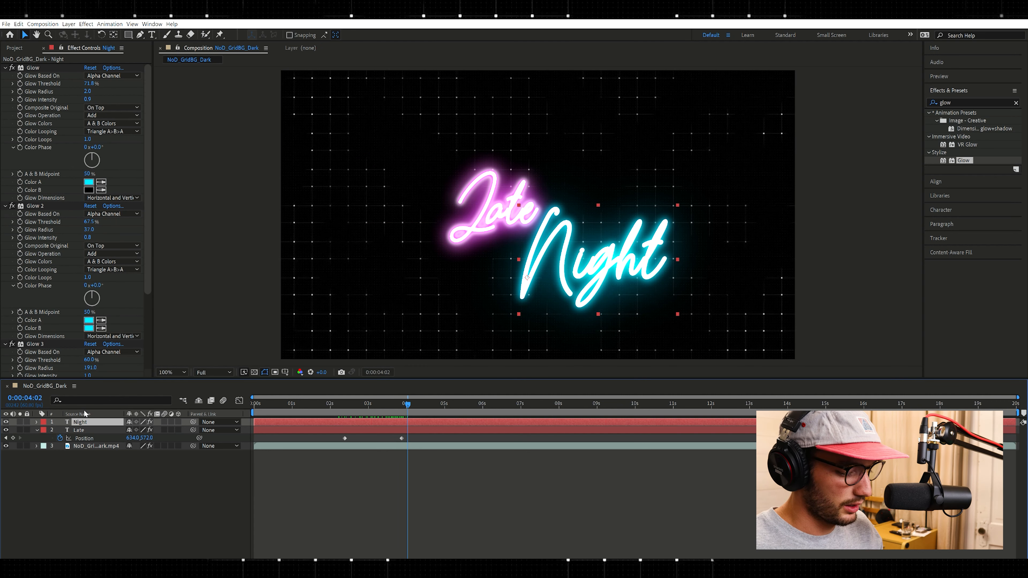
{"action": "key", "text": "p"}
{"action": "left_click", "coordinate": [61, 430]}
{"action": "left_click_drag", "start_coordinate": [133, 430], "coordinate": [302, 431]}
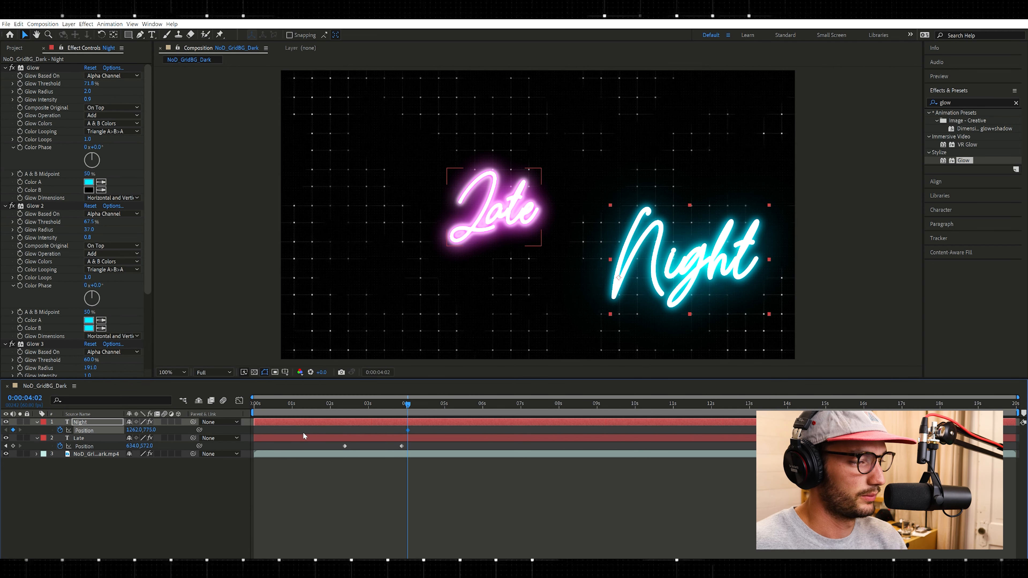
Step: Add a second position keyframe for Night at 0:00:05:29 with X 915, and shift both Night keyframes earlier, overlapping Late's move
{"action": "left_click_drag", "start_coordinate": [408, 402], "coordinate": [463, 389]}
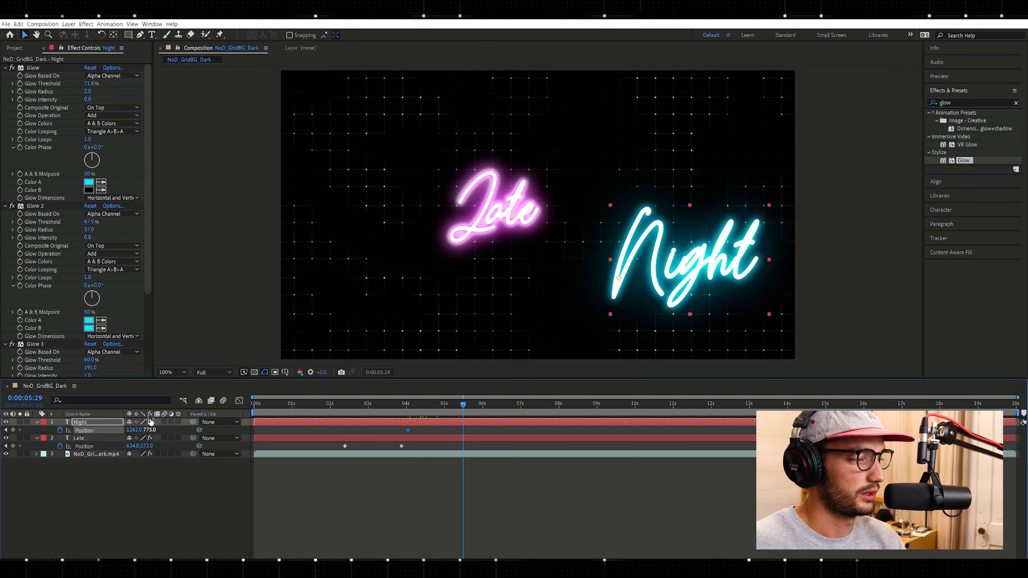
{"action": "left_click_drag", "start_coordinate": [135, 429], "coordinate": [3, 421]}
{"action": "left_click_drag", "start_coordinate": [132, 422], "coordinate": [105, 422]}
{"action": "left_click_drag", "start_coordinate": [388, 422], "coordinate": [469, 427]}
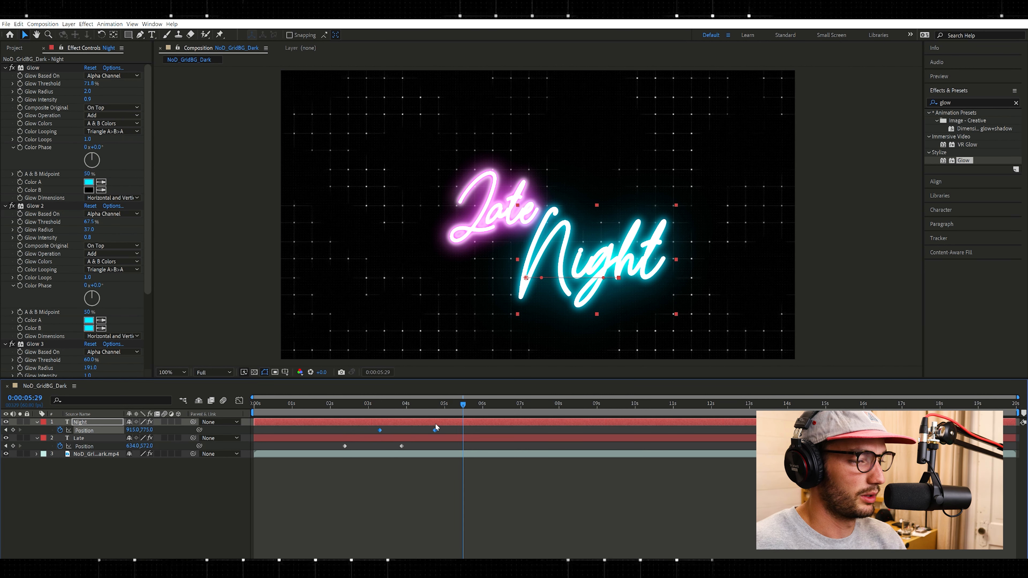
{"action": "left_click_drag", "start_coordinate": [463, 404], "coordinate": [485, 397]}
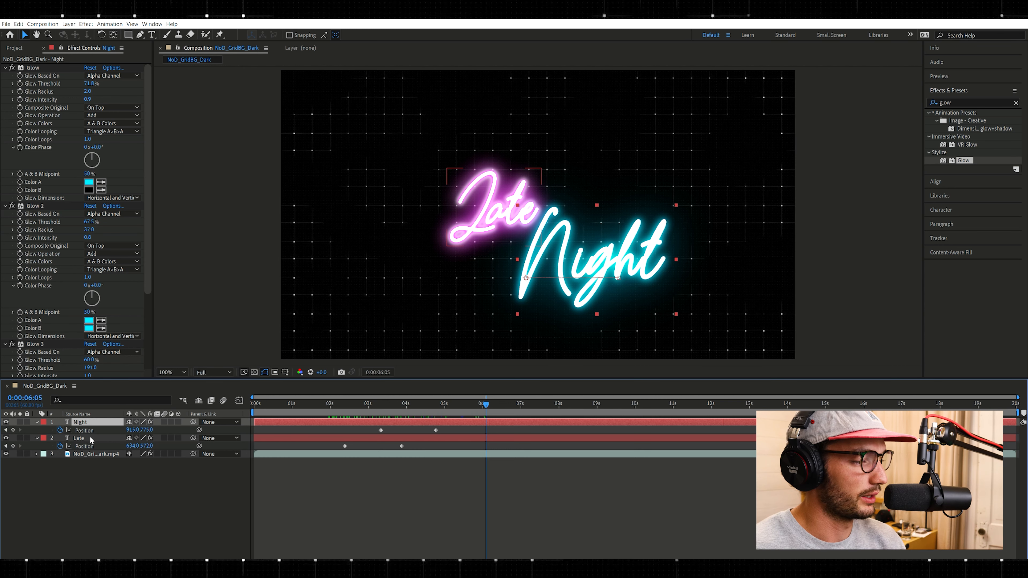
Step: Open the speed graph of Late's position and lower the speed at both keyframes to 0 px/sec
{"action": "left_click", "coordinate": [36, 421]}
{"action": "left_click", "coordinate": [40, 430]}
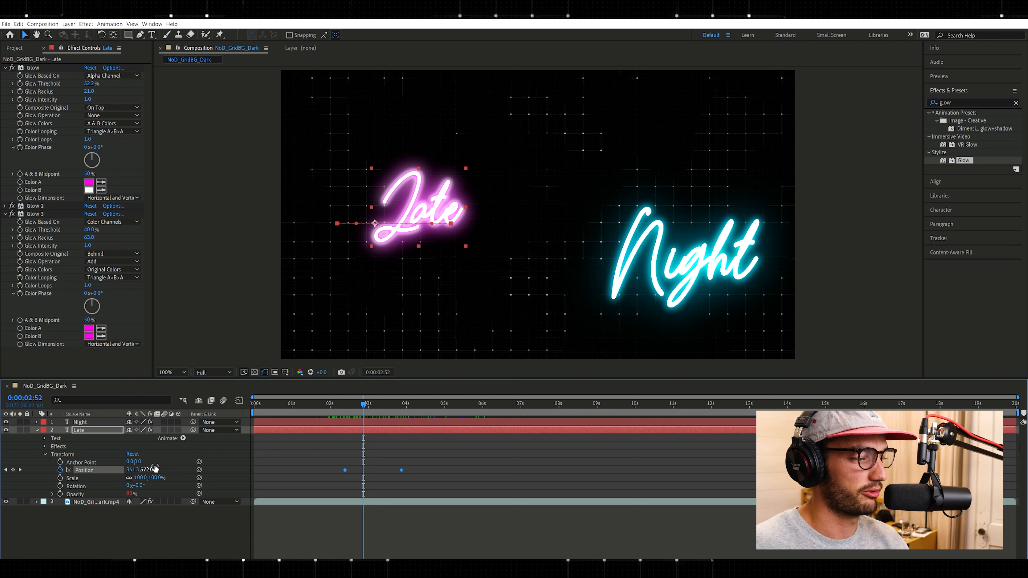
{"action": "left_click", "coordinate": [239, 400]}
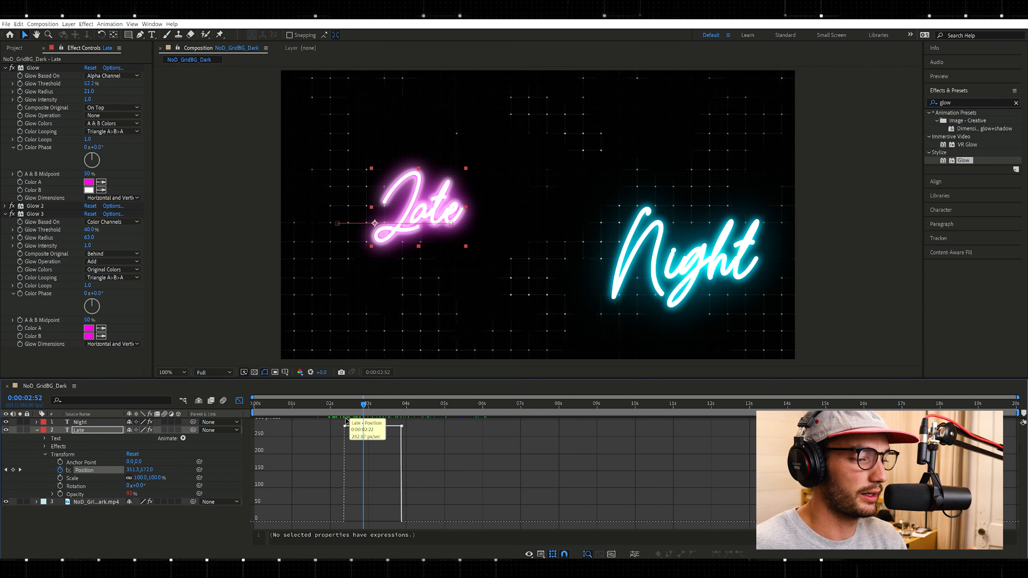
{"action": "left_click_drag", "start_coordinate": [346, 422], "coordinate": [339, 516]}
{"action": "left_click_drag", "start_coordinate": [402, 438], "coordinate": [405, 517]}
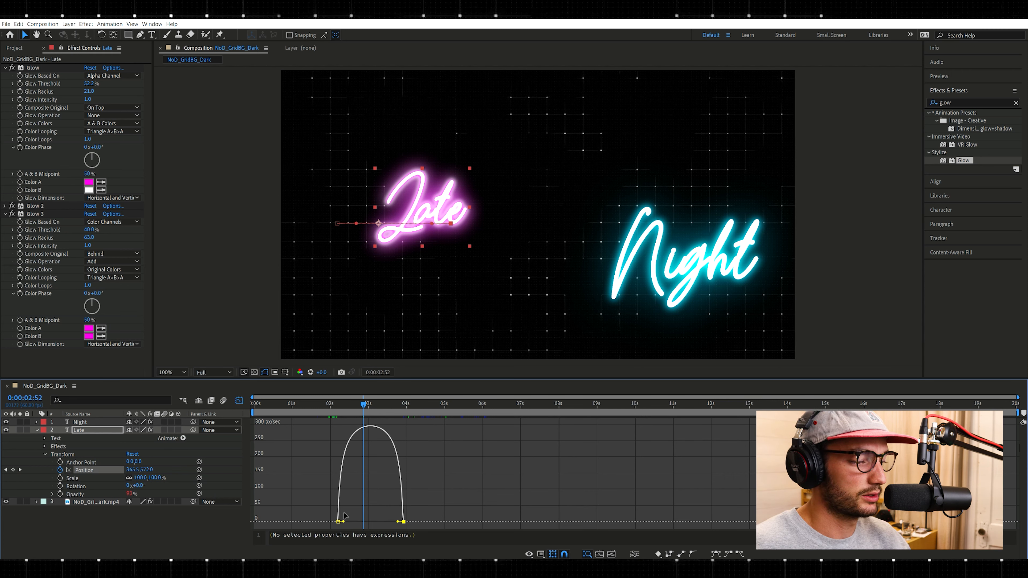
Step: Extend the easing handles of Late's position keyframes toward the middle to form a sharp speed peak, and preview the slide-in
{"action": "left_click_drag", "start_coordinate": [344, 517], "coordinate": [373, 521]}
{"action": "mouse_move", "coordinate": [363, 400]}
{"action": "left_mouse_down"}
{"action": "mouse_move", "coordinate": [335, 401]}
{"action": "mouse_move", "coordinate": [378, 401]}
{"action": "left_mouse_up"}
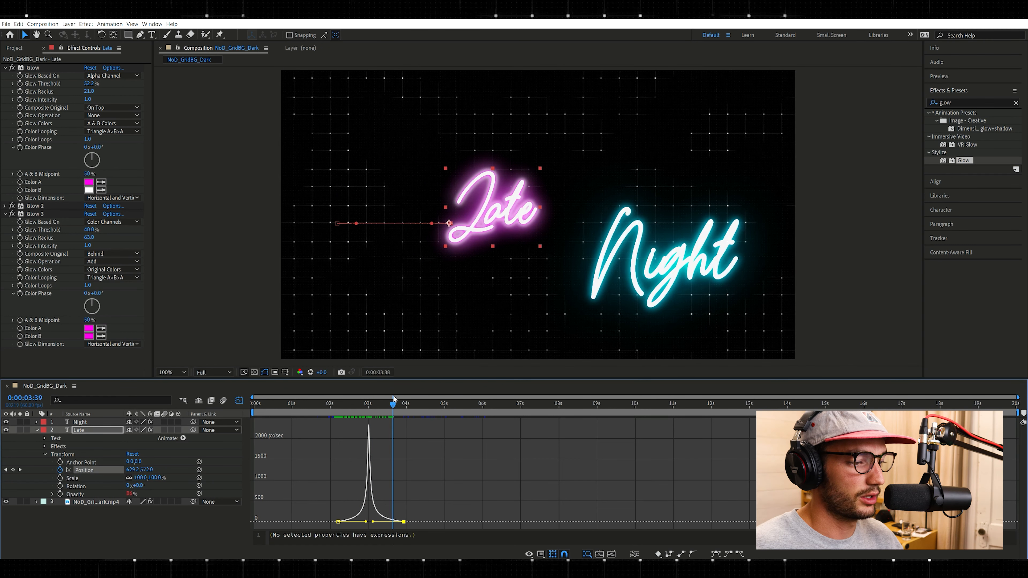
{"action": "left_click", "coordinate": [340, 404]}
{"action": "key", "text": "space"}
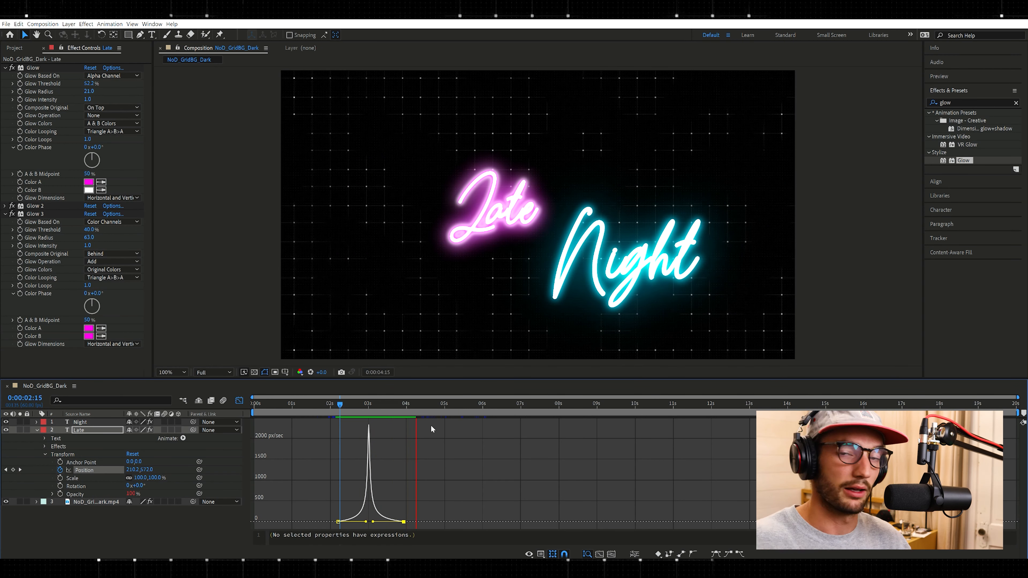
{"action": "key", "text": "space"}
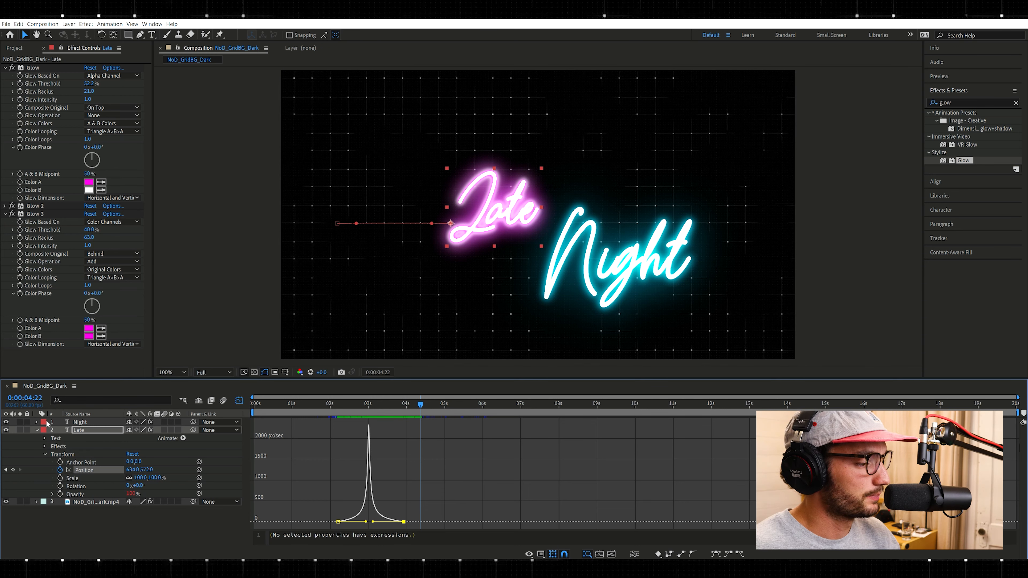
Step: Show the speed graph of Night's position and lower the speed at both keyframes to 0 px/sec
{"action": "left_click", "coordinate": [36, 430]}
{"action": "left_click", "coordinate": [95, 422]}
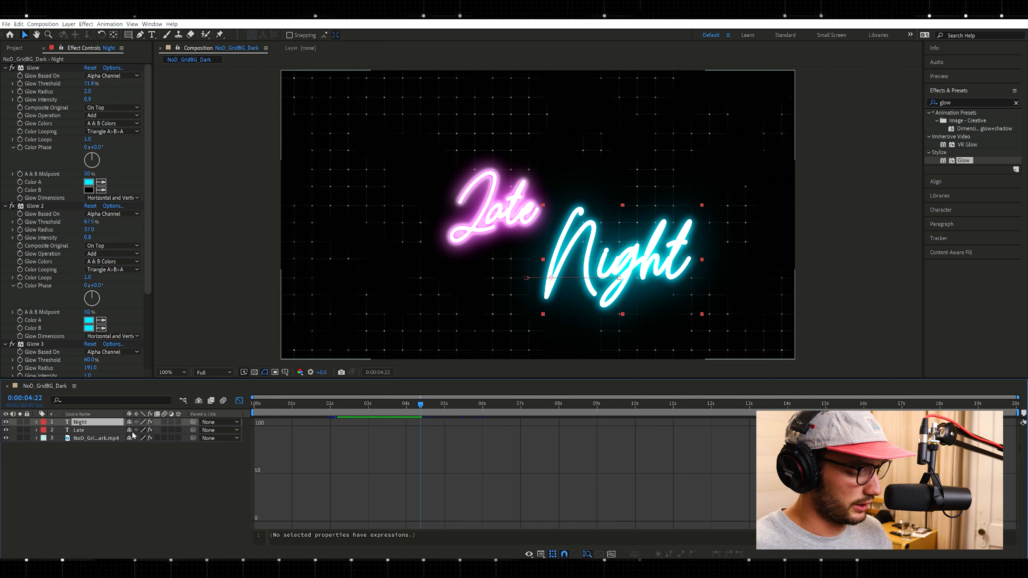
{"action": "key", "text": "p"}
{"action": "left_click", "coordinate": [84, 430]}
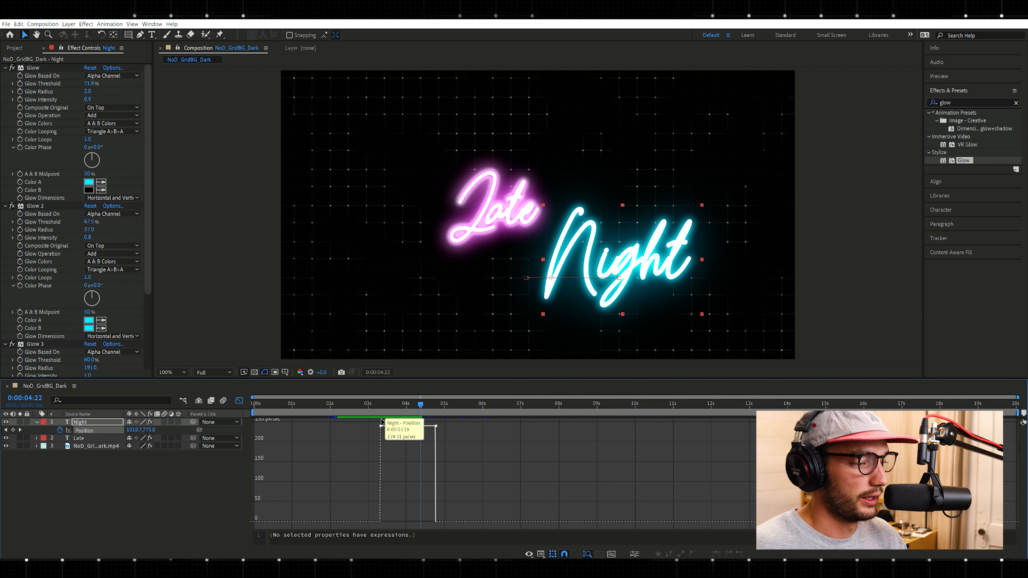
{"action": "left_click_drag", "start_coordinate": [380, 426], "coordinate": [380, 521]}
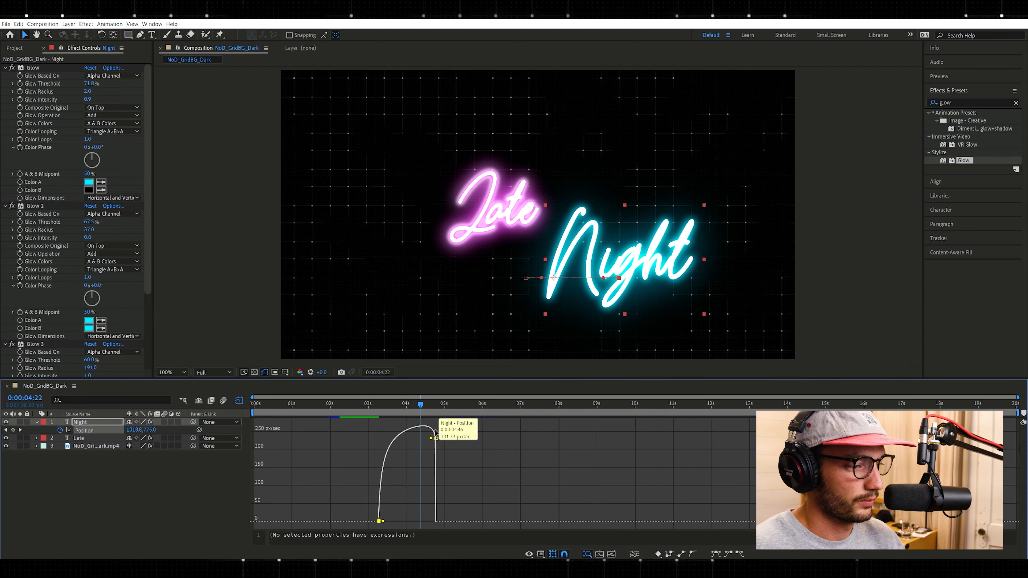
{"action": "left_click_drag", "start_coordinate": [437, 437], "coordinate": [445, 522]}
Step: Extend the easing handles of Night's position keyframes into a narrow mid-move speed peak, and preview both words sliding in
{"action": "left_click_drag", "start_coordinate": [383, 521], "coordinate": [411, 522]}
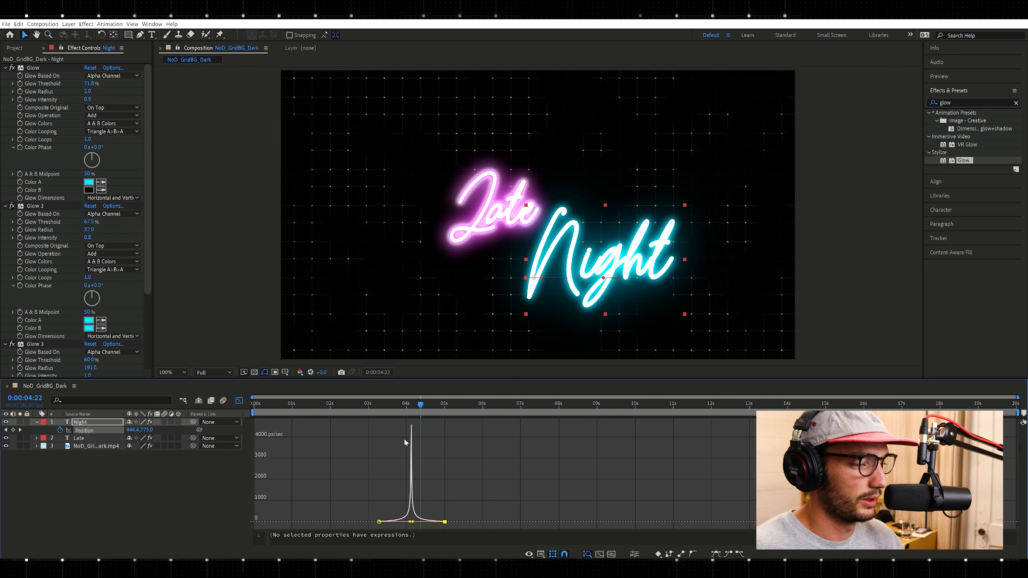
{"action": "left_click_drag", "start_coordinate": [401, 398], "coordinate": [348, 406]}
{"action": "key", "text": "space"}
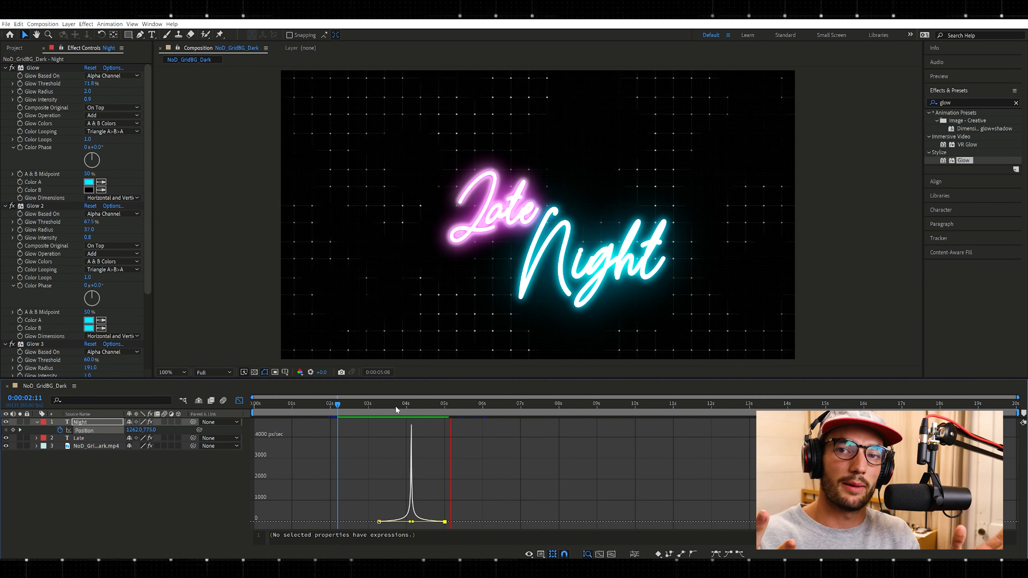
{"action": "key", "text": "space"}
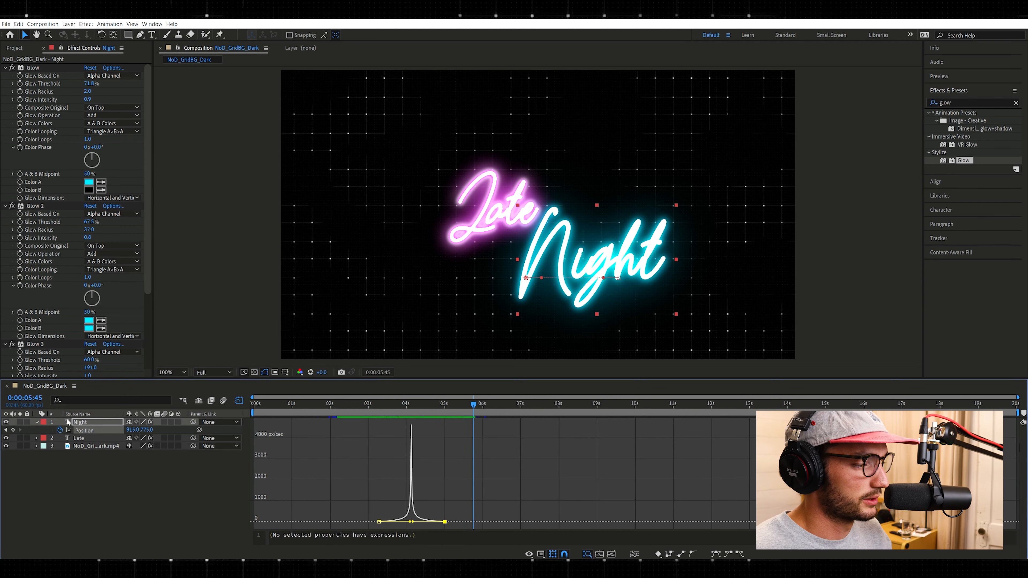
Step: Return to the keyframe view, reveal Late's keyframes, shift both Night position keyframes about half a second earlier, and preview the timing
{"action": "left_click", "coordinate": [239, 400]}
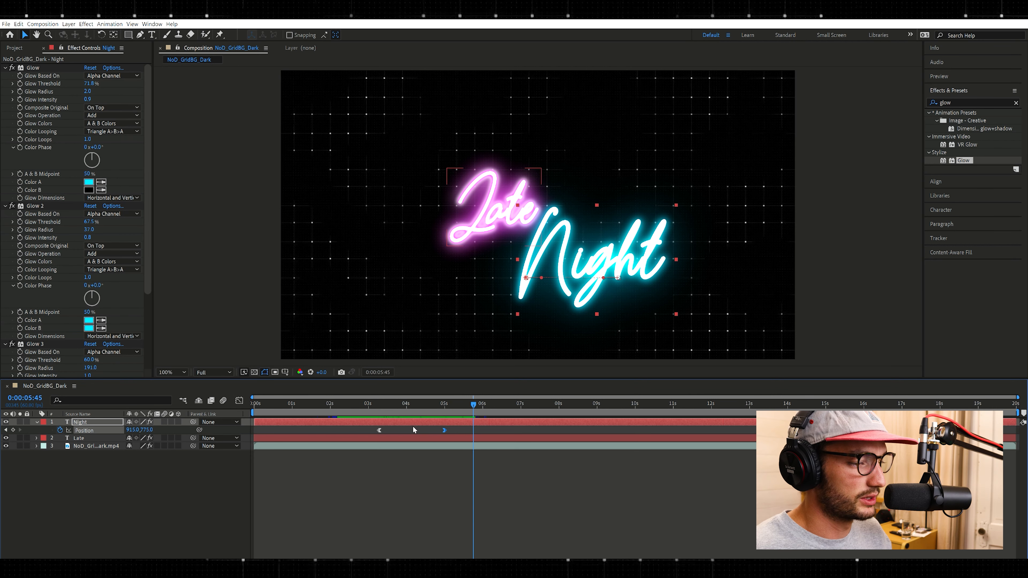
{"action": "left_click_drag", "start_coordinate": [369, 421], "coordinate": [456, 425]}
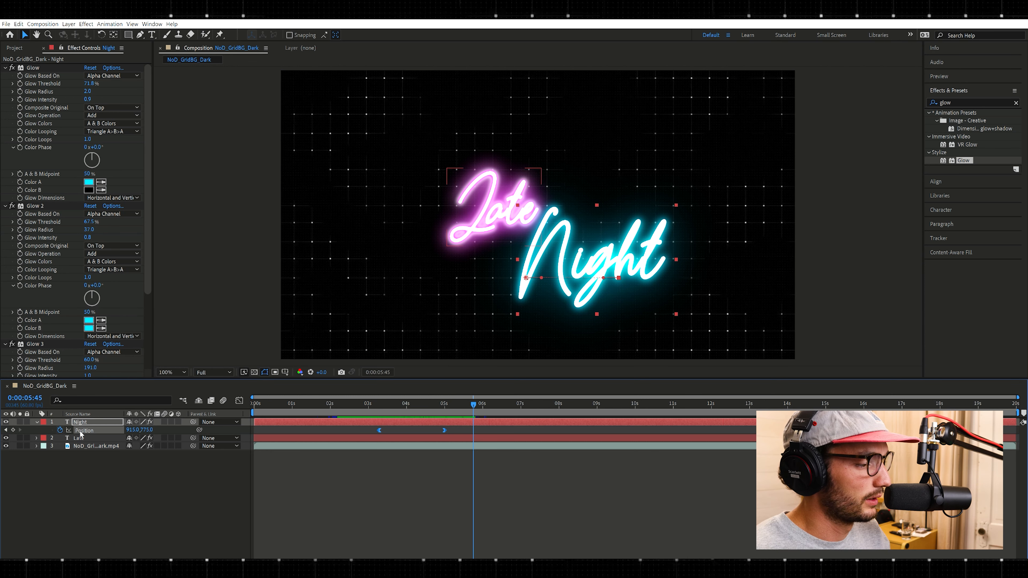
{"action": "left_click", "coordinate": [64, 435]}
{"action": "key", "text": "u"}
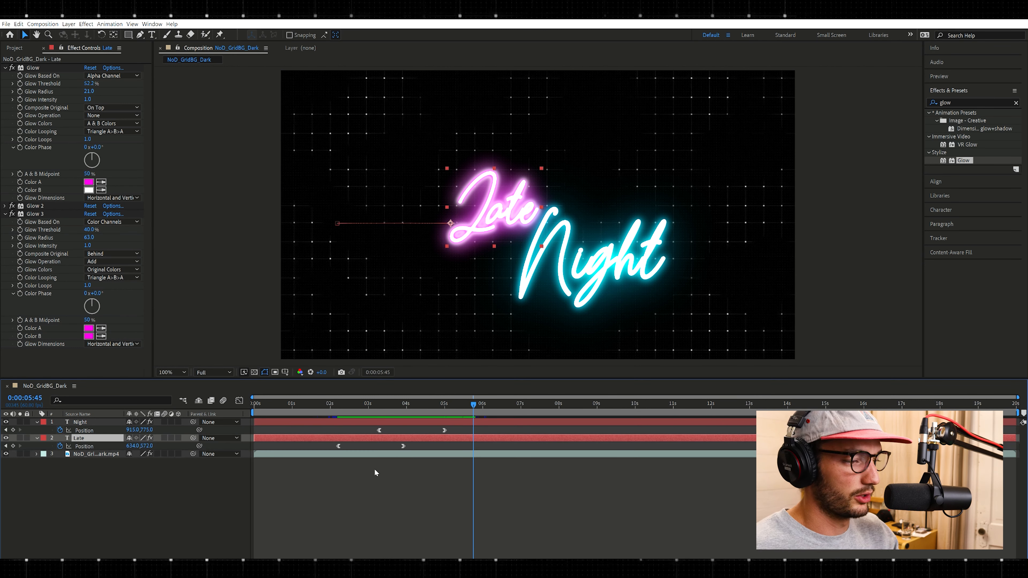
{"action": "left_click_drag", "start_coordinate": [368, 434], "coordinate": [424, 426]}
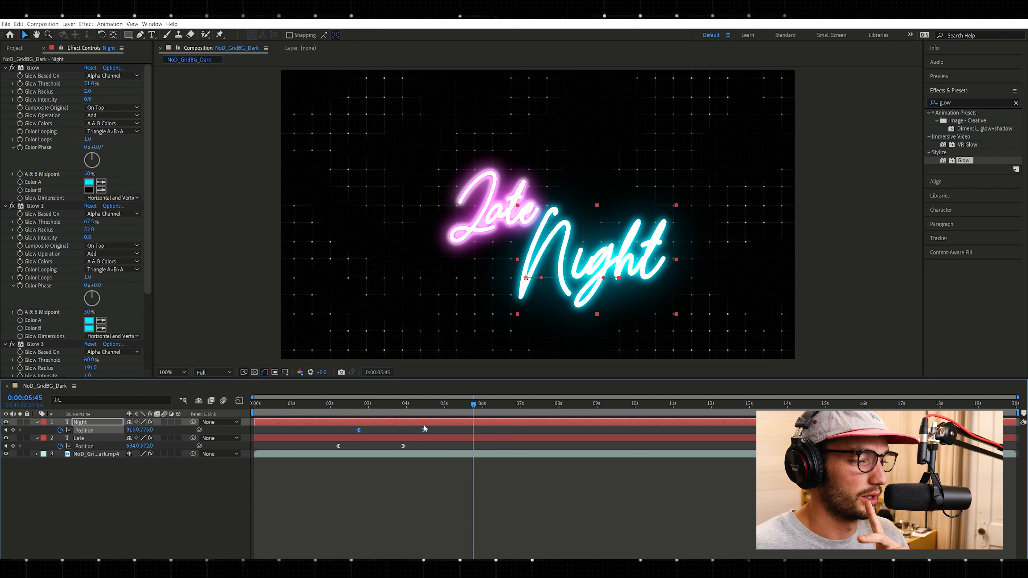
{"action": "left_click_drag", "start_coordinate": [376, 399], "coordinate": [327, 400]}
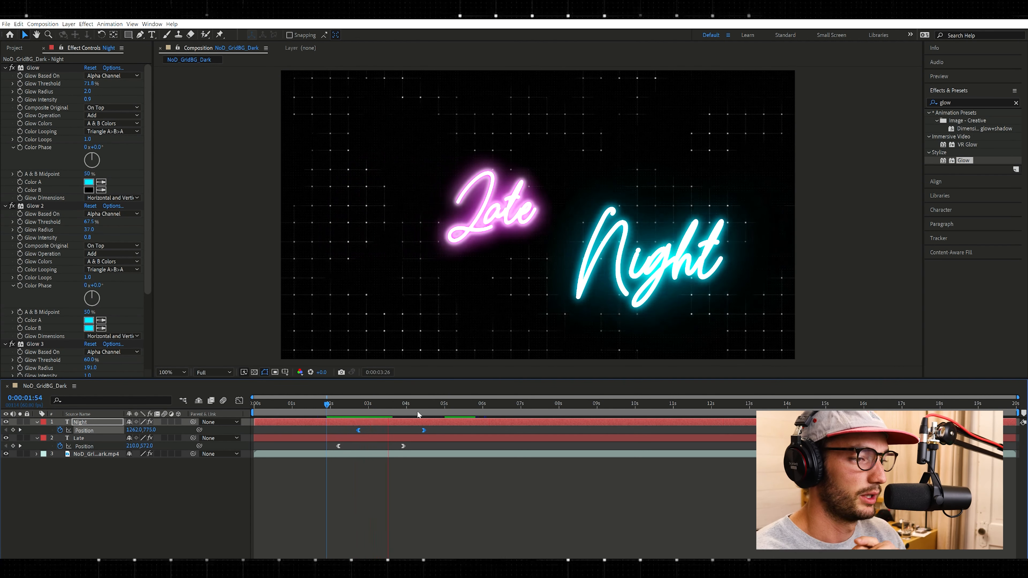
{"action": "key", "text": "space"}
Step: Align Night's two position keyframes in time with Late's keyframes and preview the simultaneous slide-in
{"action": "left_click_drag", "start_coordinate": [424, 427], "coordinate": [405, 423]}
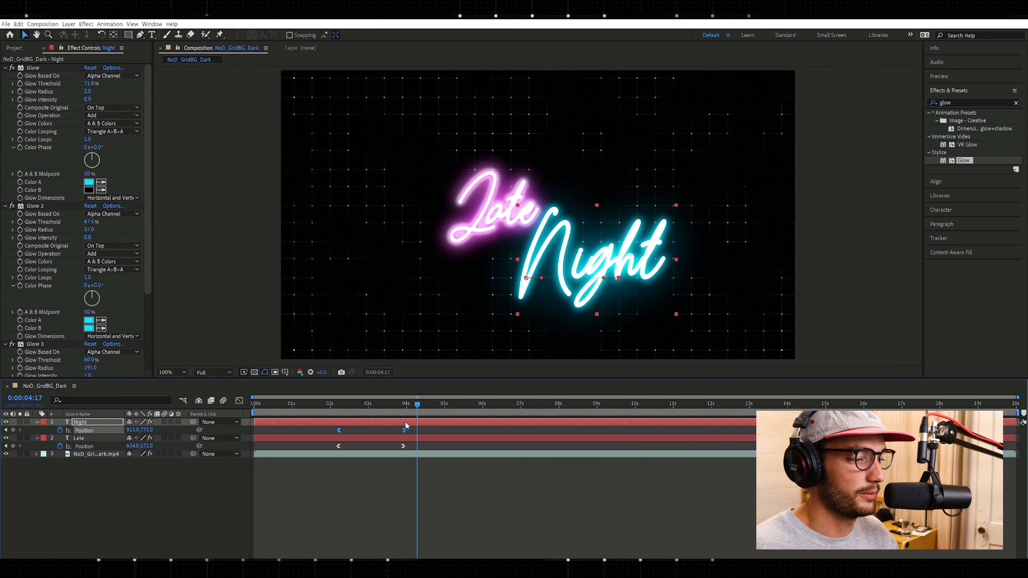
{"action": "left_click", "coordinate": [332, 400]}
{"action": "key", "text": "space"}
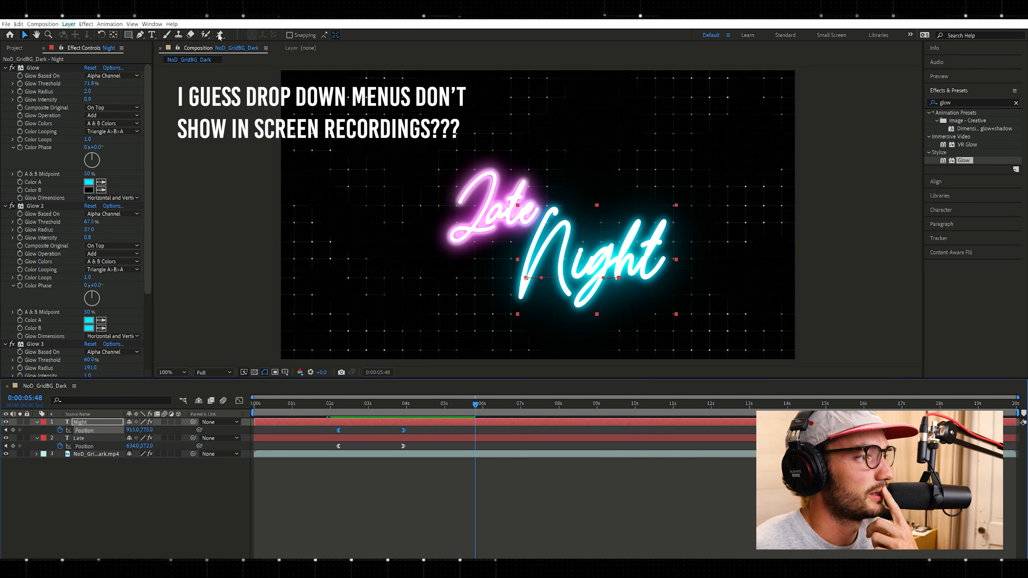
Step: Add a new camera layer to the composition and make the Night and Late text layers 3D
{"action": "left_click", "coordinate": [226, 52]}
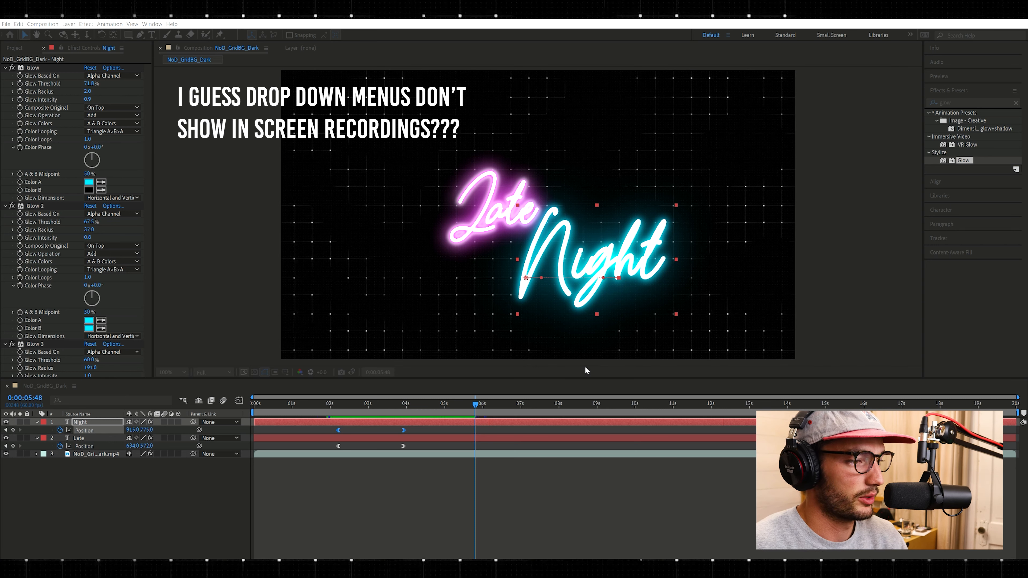
{"action": "left_click", "coordinate": [571, 314]}
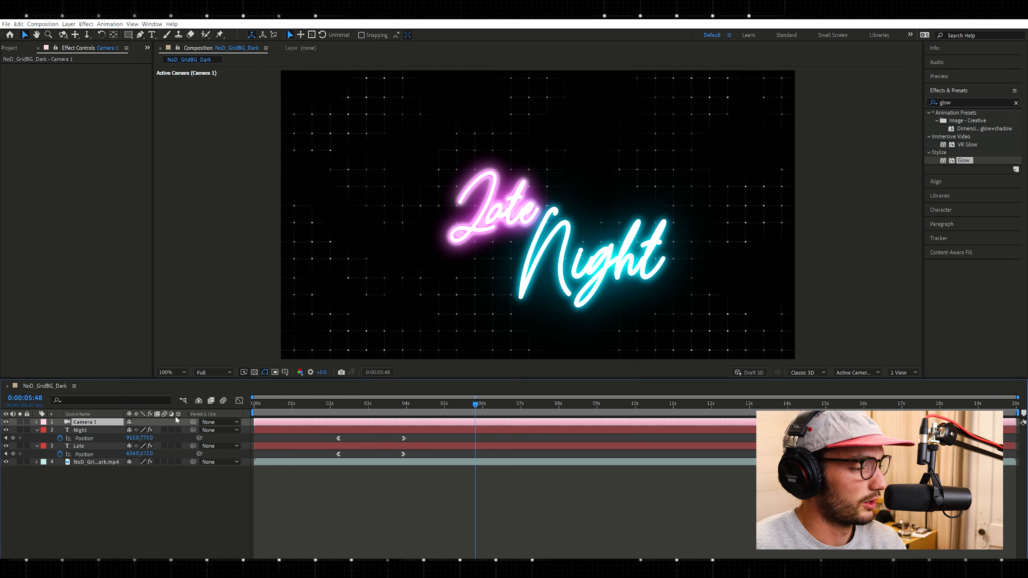
{"action": "left_click", "coordinate": [179, 430]}
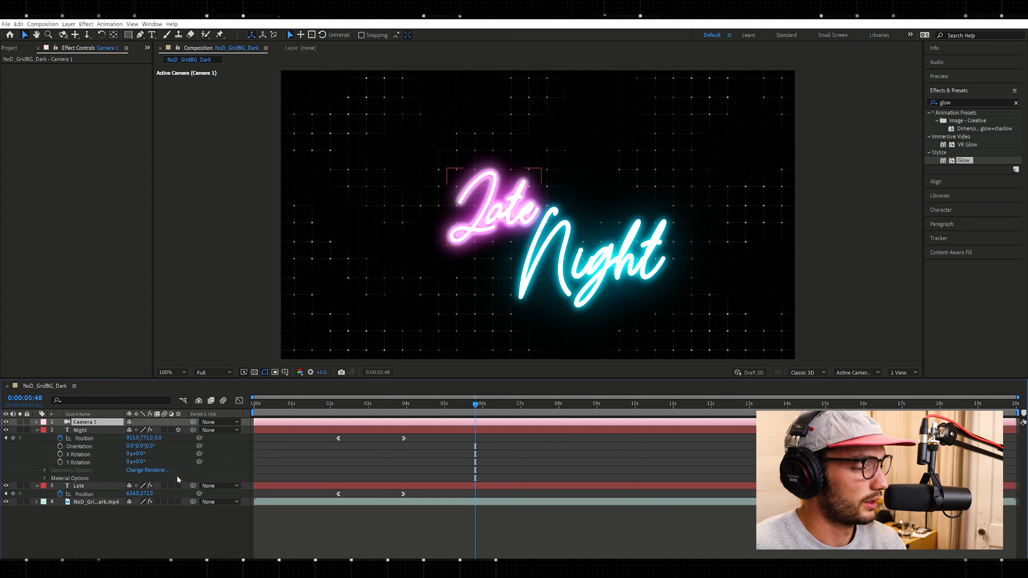
{"action": "left_click", "coordinate": [178, 485]}
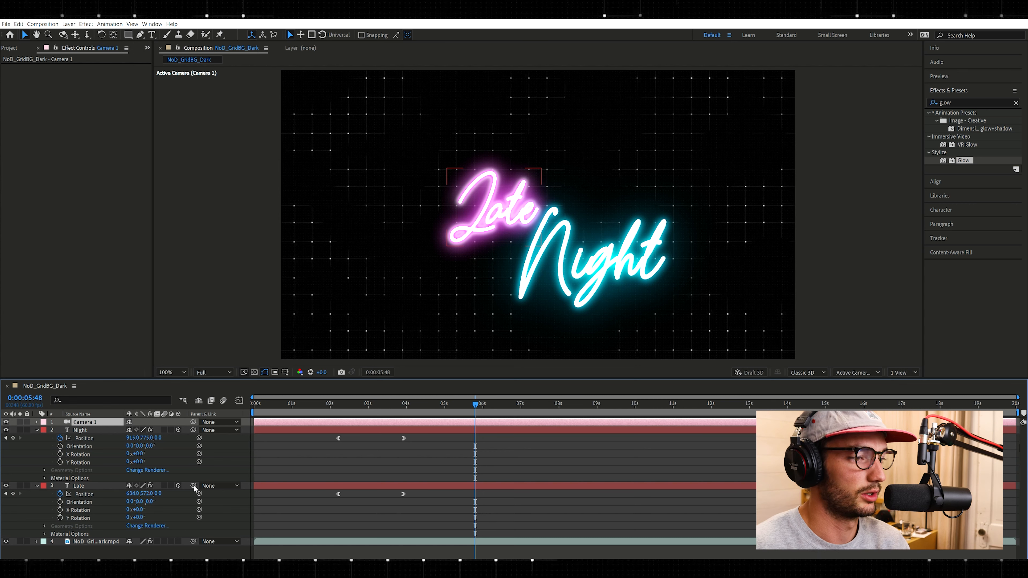
{"action": "left_click_drag", "start_coordinate": [194, 485], "coordinate": [545, 461]}
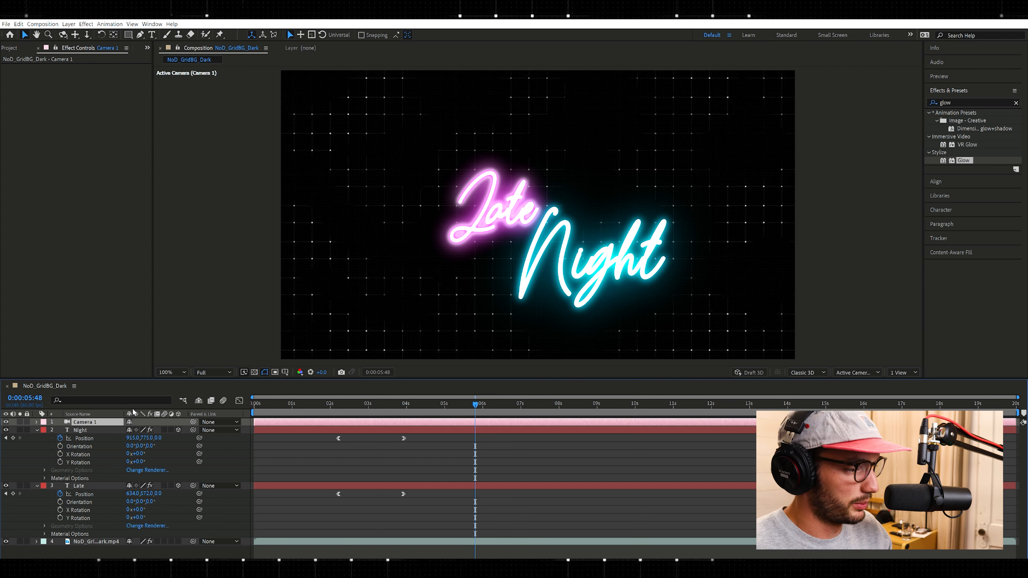
Step: Keyframe the camera's position with Z 11.9 at 0:00:05:48 and Z -2640.1 at 0:00:07:50
{"action": "key", "text": "p"}
{"action": "left_click_drag", "start_coordinate": [167, 424], "coordinate": [215, 441]}
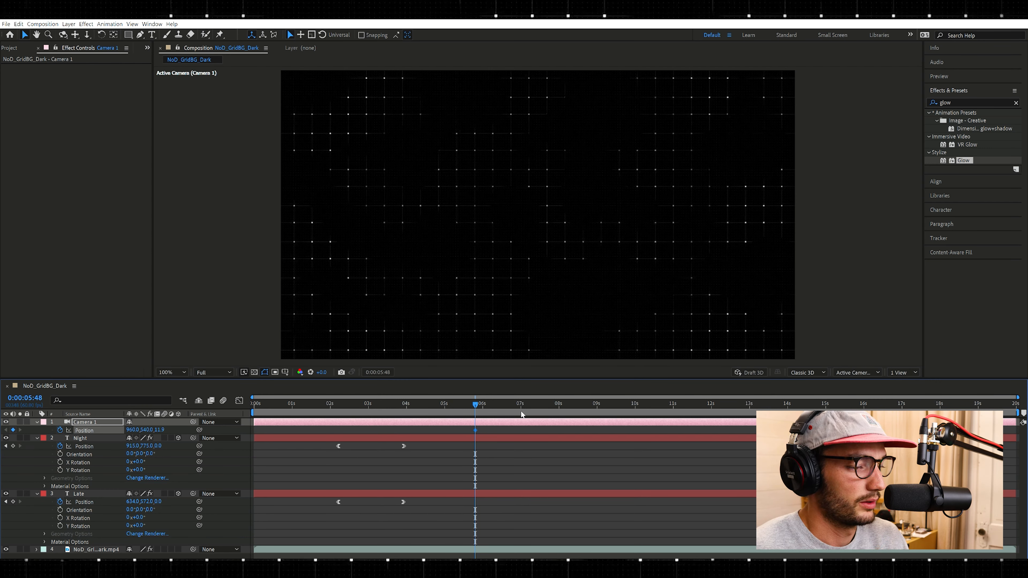
{"action": "left_click_drag", "start_coordinate": [476, 401], "coordinate": [553, 391]}
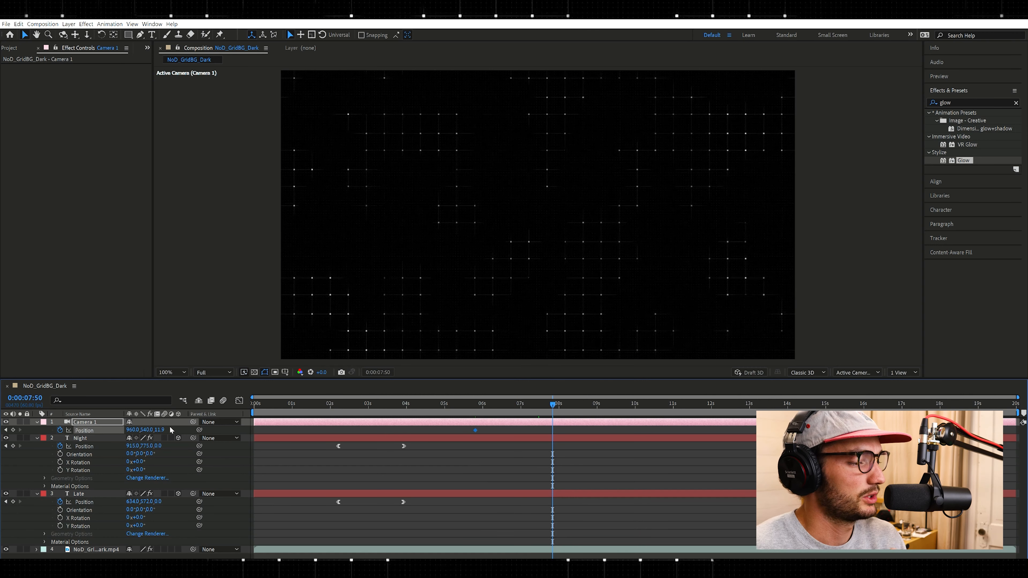
{"action": "left_click_drag", "start_coordinate": [167, 424], "coordinate": [79, 436]}
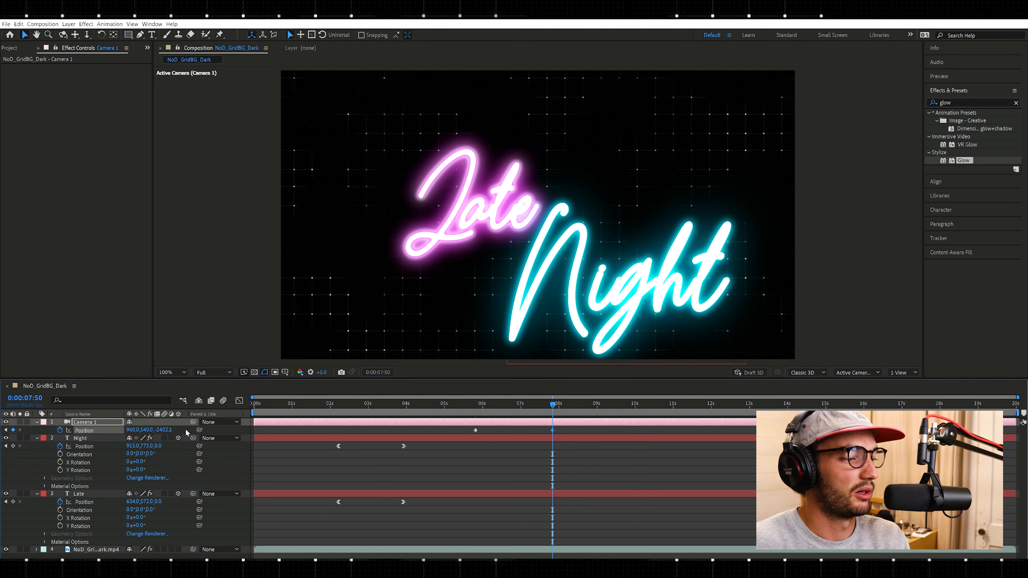
{"action": "left_click_drag", "start_coordinate": [174, 423], "coordinate": [70, 435]}
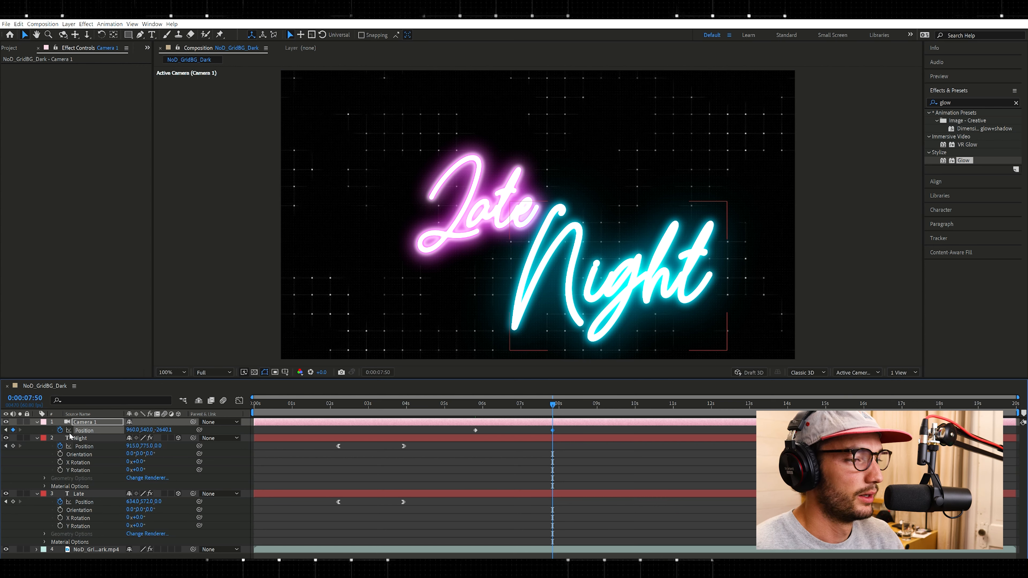
Step: Shift both camera position keyframes earlier so the camera move starts together with the Late and Night slide-ins
{"action": "left_click_drag", "start_coordinate": [553, 403], "coordinate": [561, 379]}
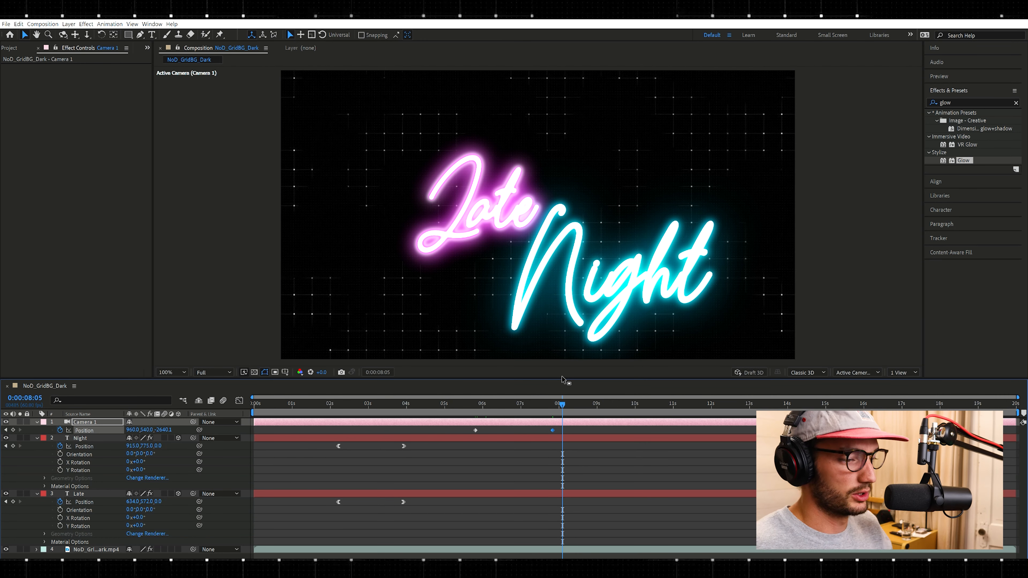
{"action": "left_click_drag", "start_coordinate": [574, 431], "coordinate": [470, 423]}
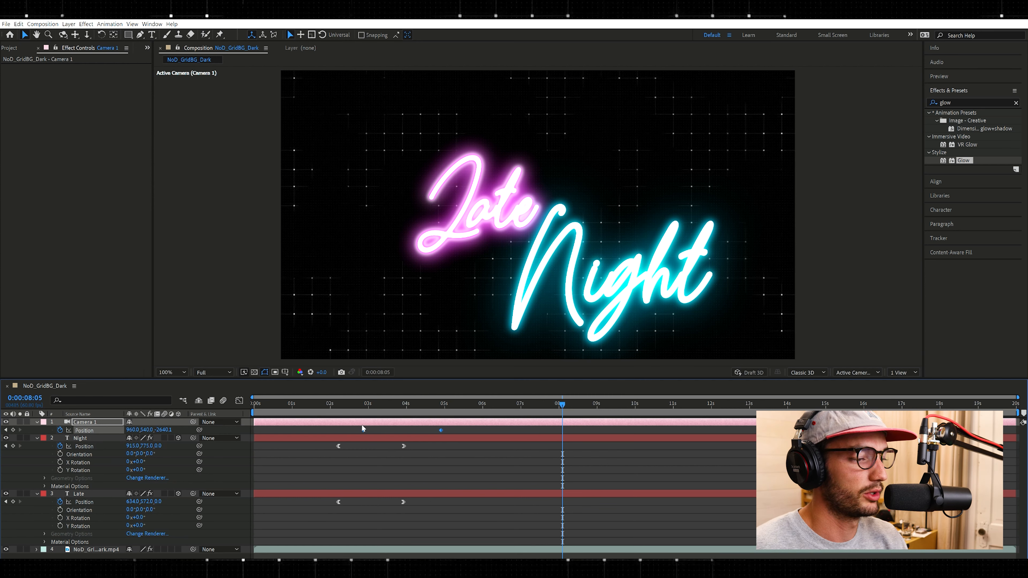
{"action": "left_click_drag", "start_coordinate": [345, 403], "coordinate": [426, 384]}
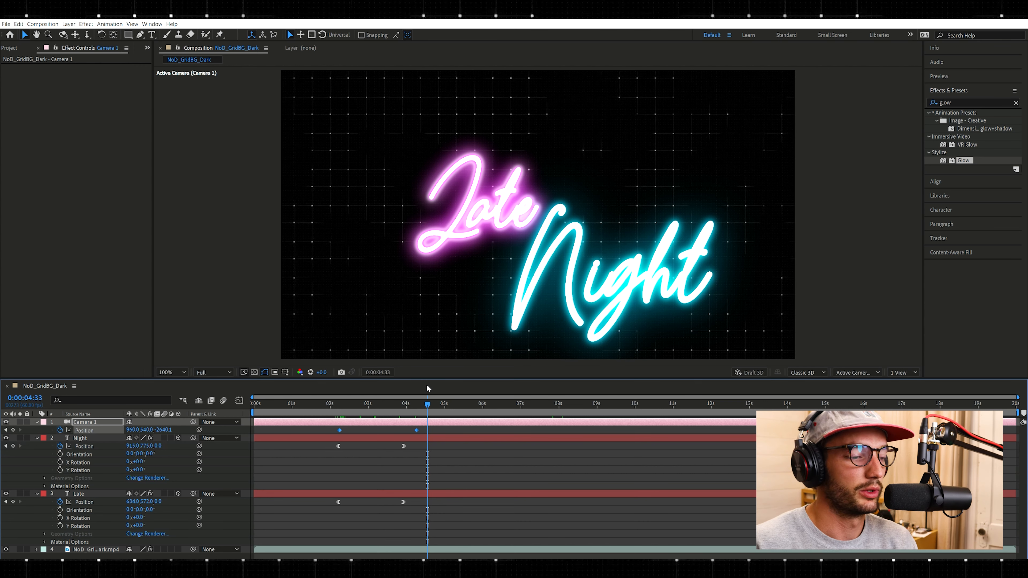
{"action": "left_click", "coordinate": [456, 437]}
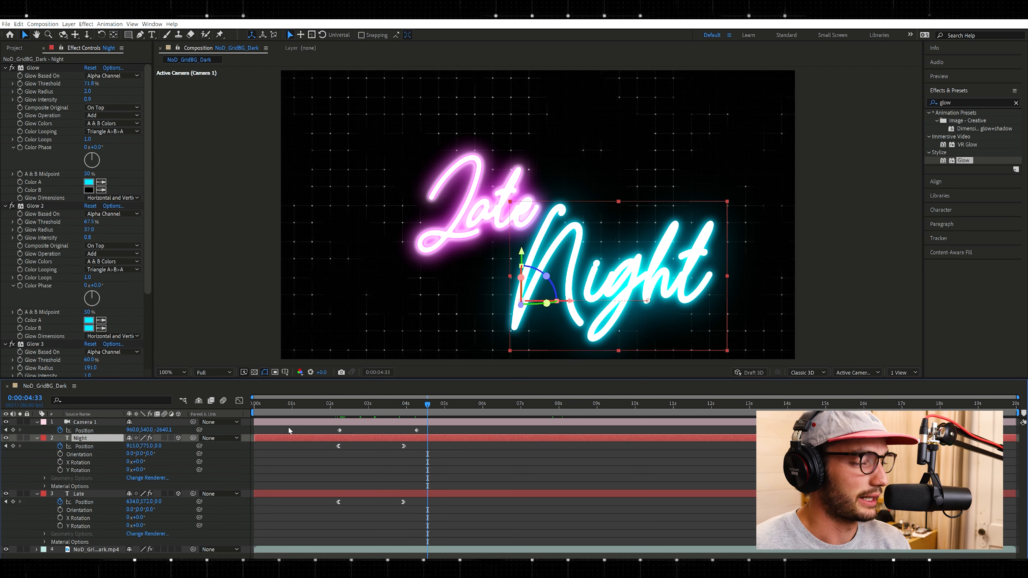
Step: Ease the camera's position speed graph to zero speed at both keyframes, with long influence handles forming a sharp mid-move peak
{"action": "left_click", "coordinate": [97, 423]}
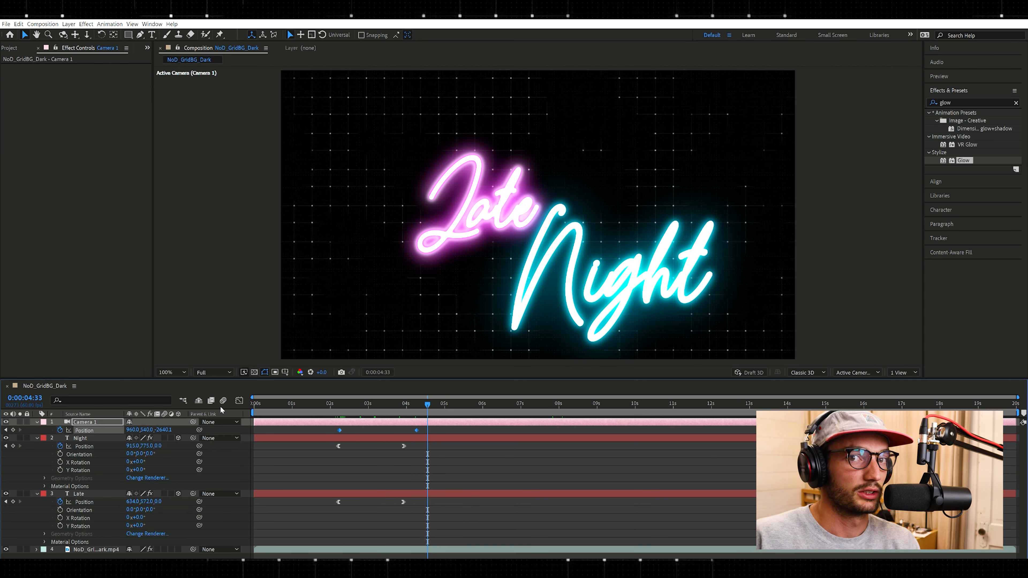
{"action": "left_click", "coordinate": [239, 400]}
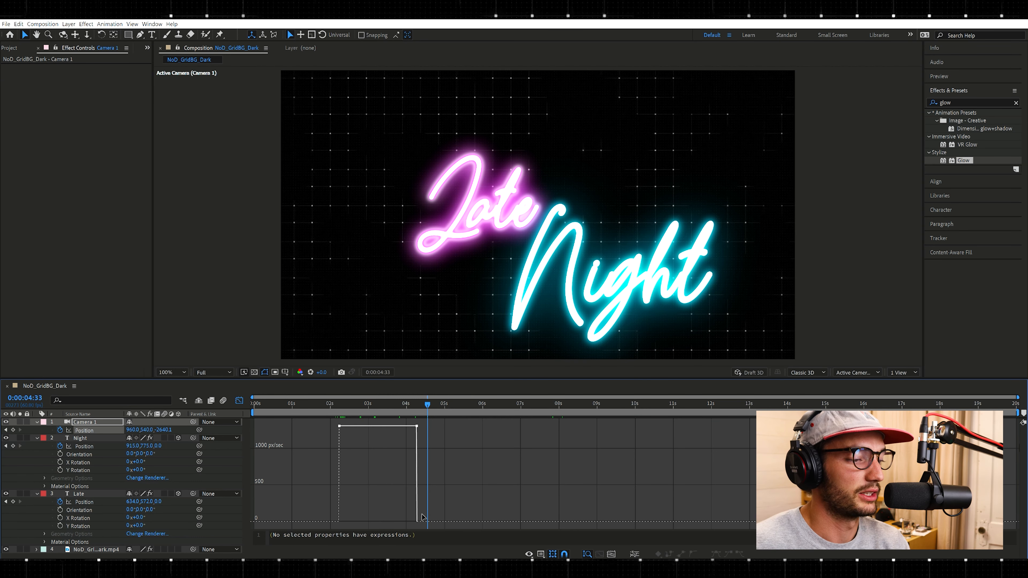
{"action": "left_click_drag", "start_coordinate": [339, 427], "coordinate": [336, 521]}
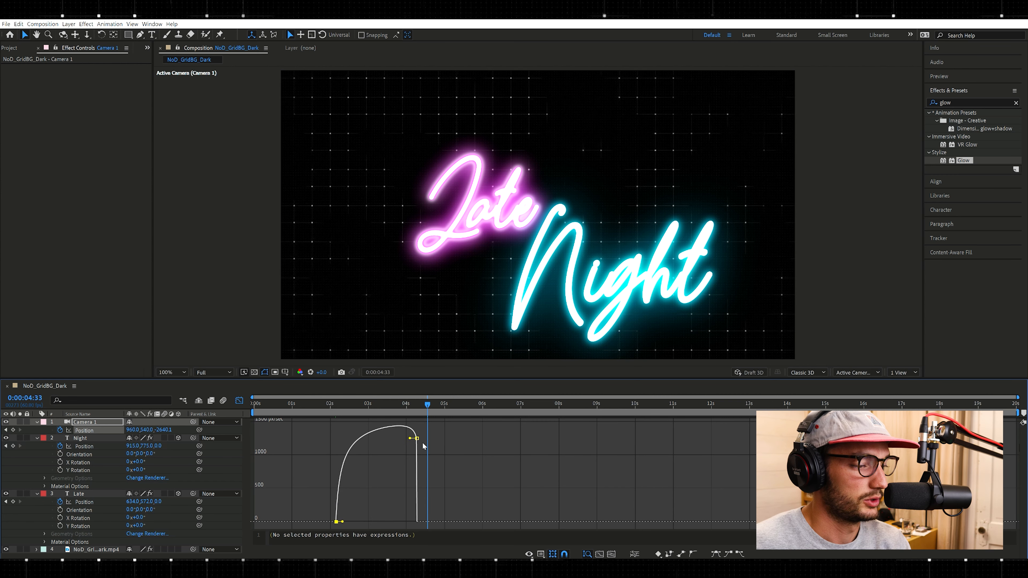
{"action": "left_click_drag", "start_coordinate": [417, 438], "coordinate": [420, 522]}
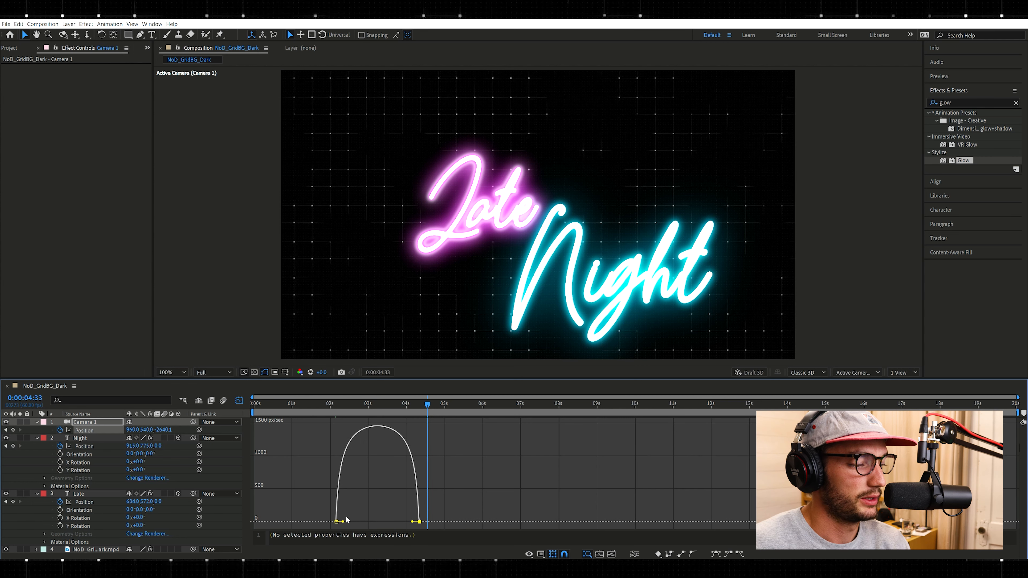
{"action": "left_click_drag", "start_coordinate": [343, 521], "coordinate": [382, 521]}
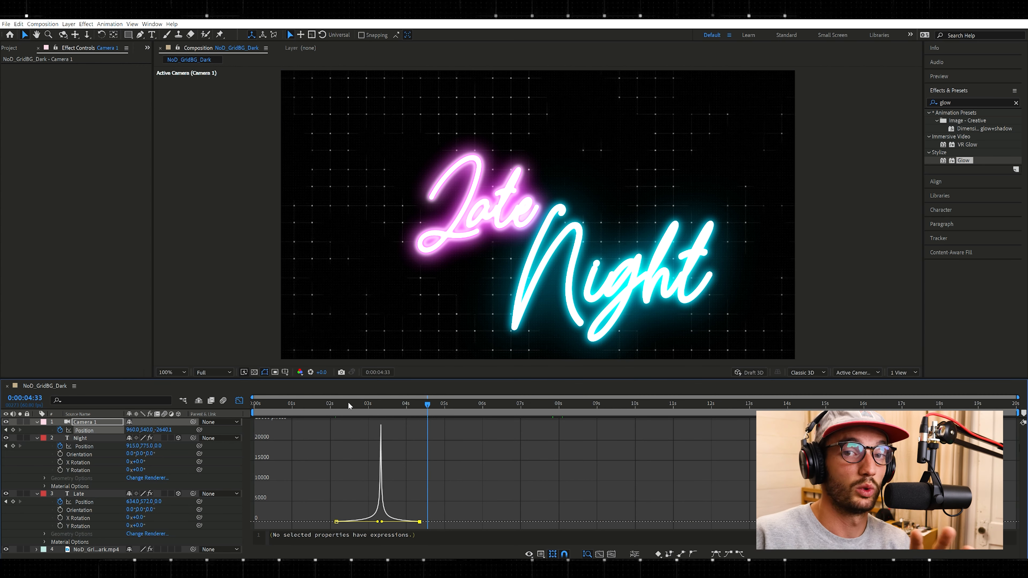
Step: Preview the eased camera move together with the text slide-ins from 0:00:01:55
{"action": "left_click_drag", "start_coordinate": [332, 396], "coordinate": [326, 394]}
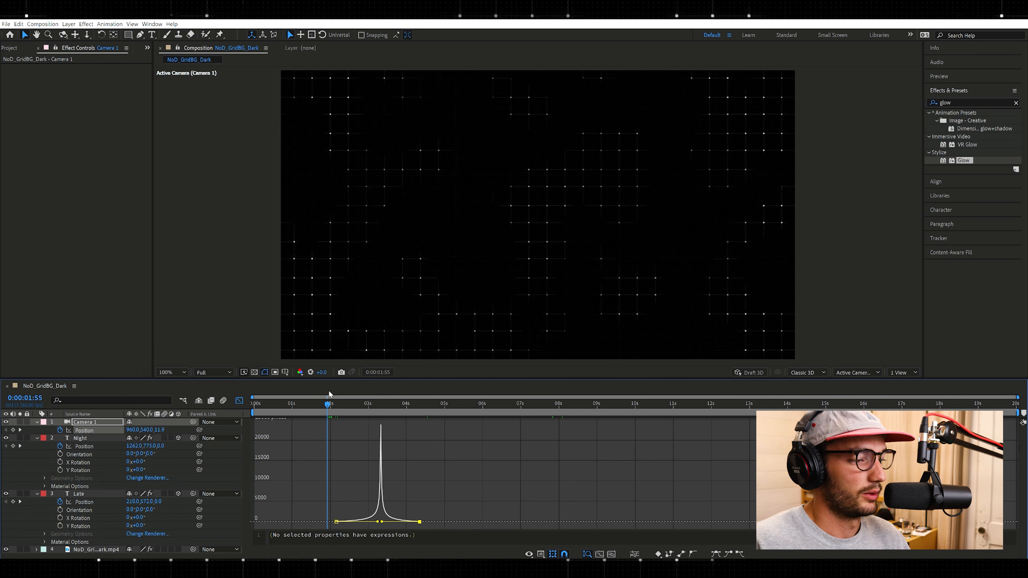
{"action": "key", "text": "space"}
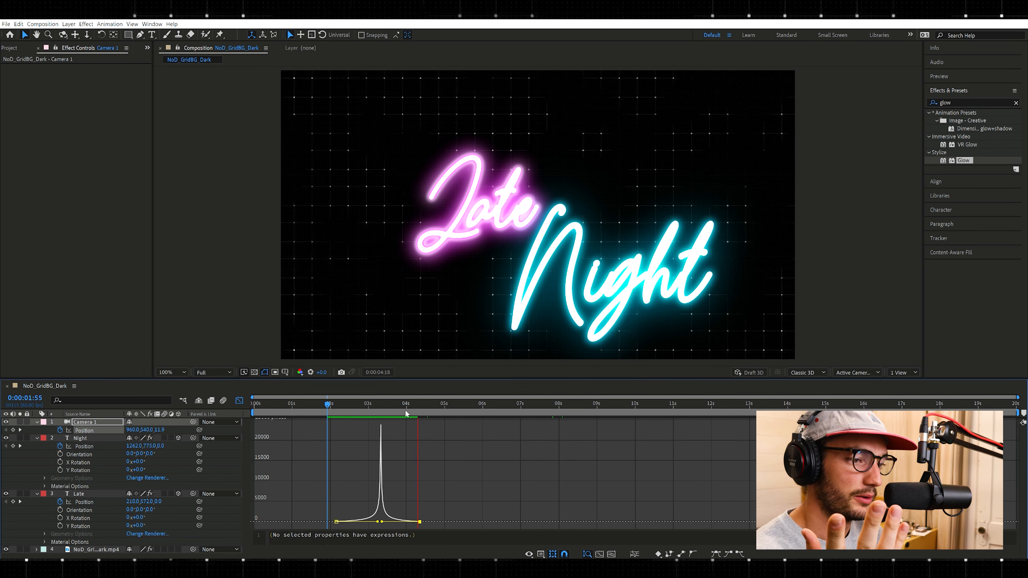
{"action": "key", "text": "space"}
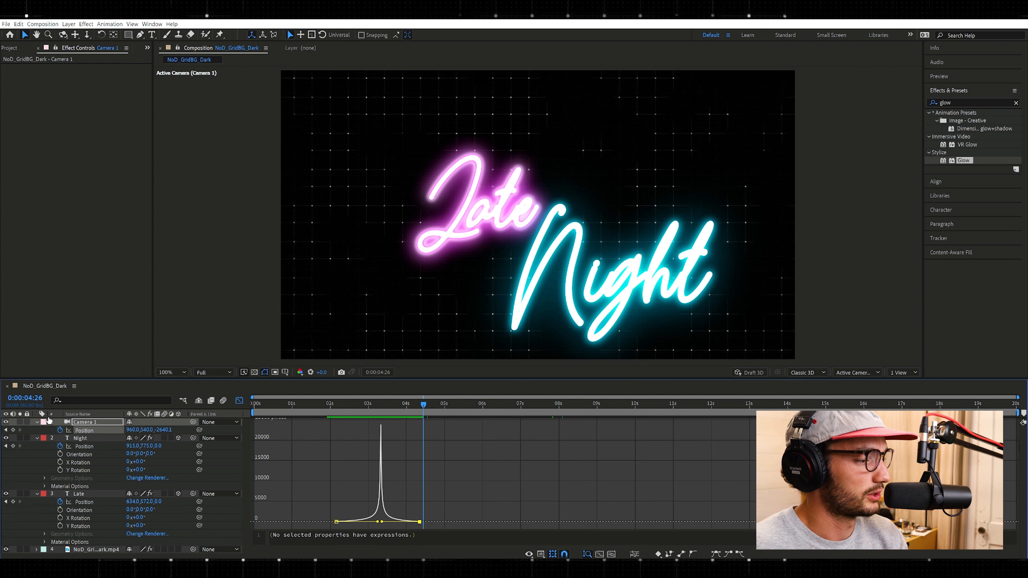
Step: Collapse the camera, Night and Late layers, return to the keyframe view and reveal only the camera's position keyframes
{"action": "left_click", "coordinate": [36, 422]}
{"action": "left_click", "coordinate": [37, 430]}
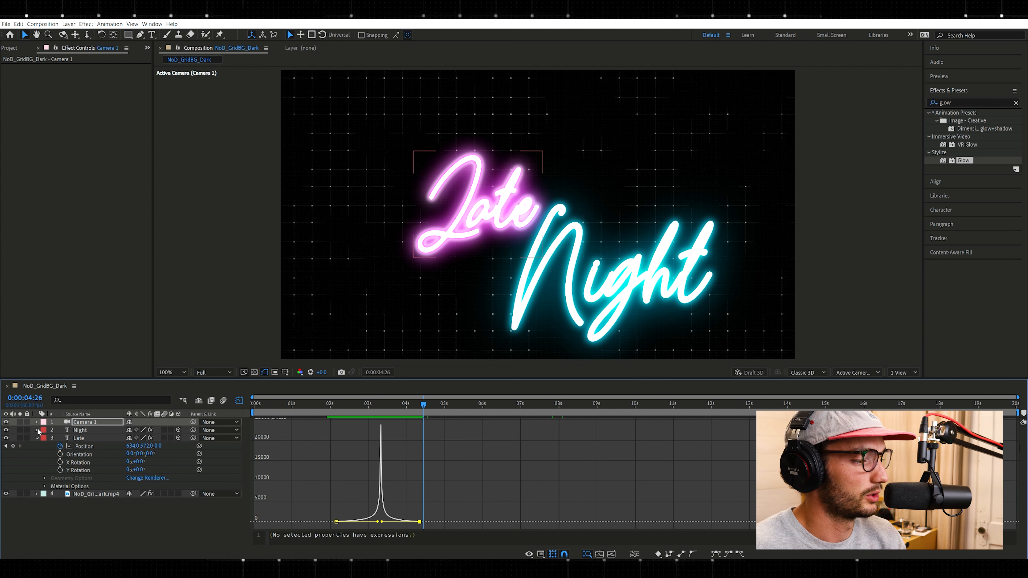
{"action": "left_click", "coordinate": [36, 437]}
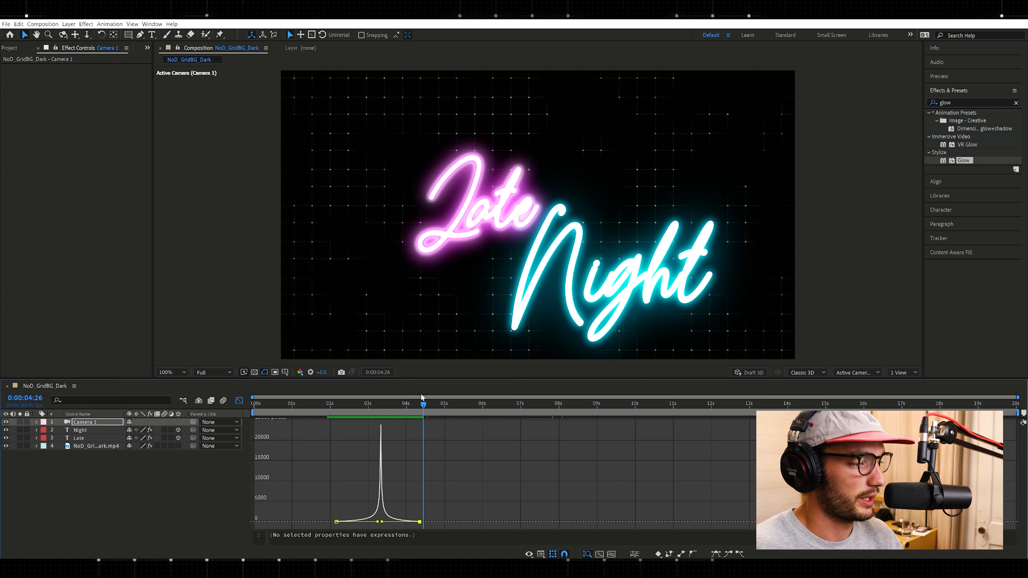
{"action": "left_click", "coordinate": [239, 401]}
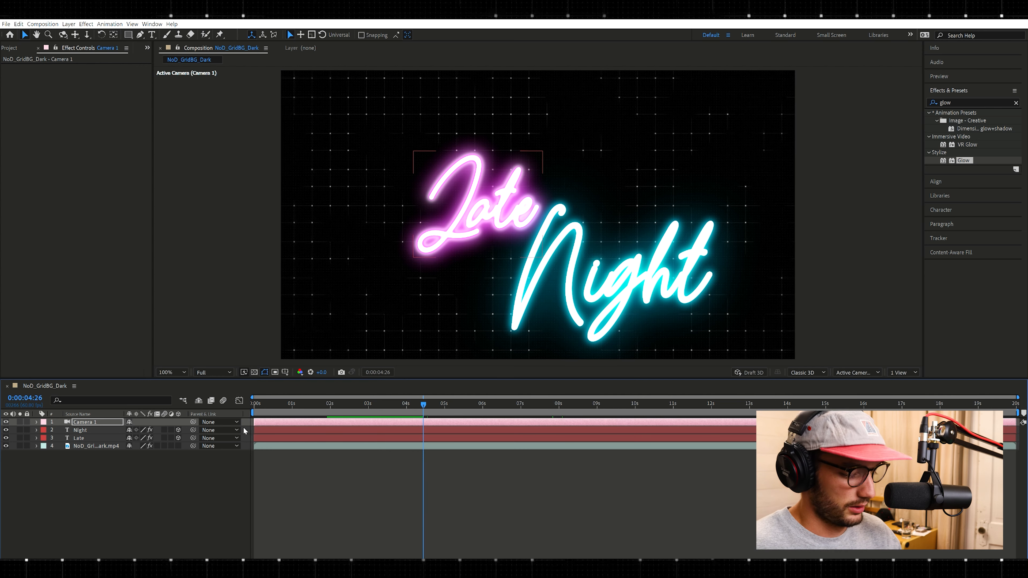
{"action": "key", "text": "p"}
Step: Shorten the work area to end just after 4 seconds and preview the camera move from 0:00:02:11
{"action": "mouse_move", "coordinate": [417, 399]}
{"action": "left_mouse_down"}
{"action": "mouse_move", "coordinate": [337, 404]}
{"action": "mouse_move", "coordinate": [415, 389]}
{"action": "mouse_move", "coordinate": [399, 395]}
{"action": "left_mouse_up"}
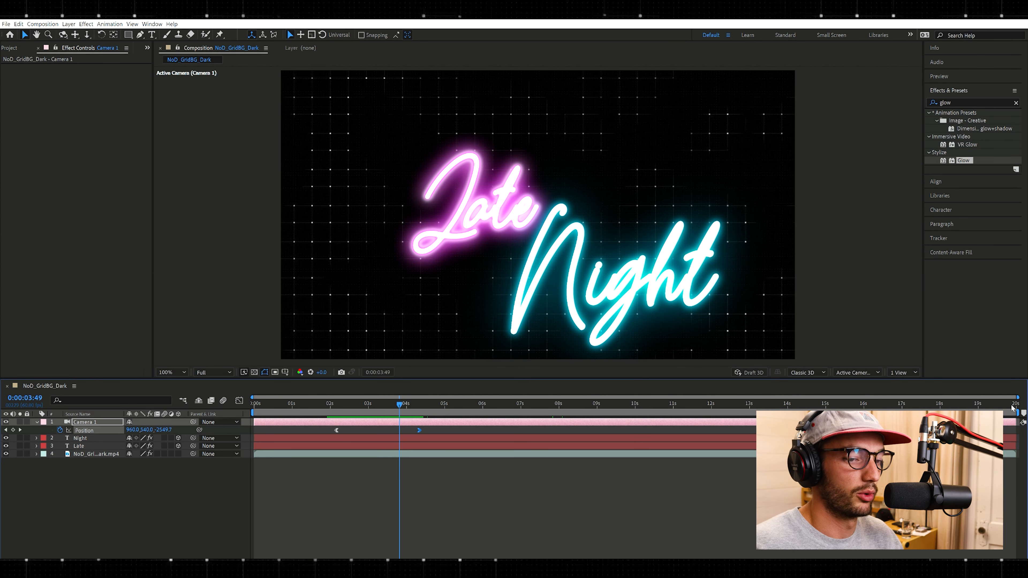
{"action": "left_click_drag", "start_coordinate": [1017, 412], "coordinate": [368, 402]}
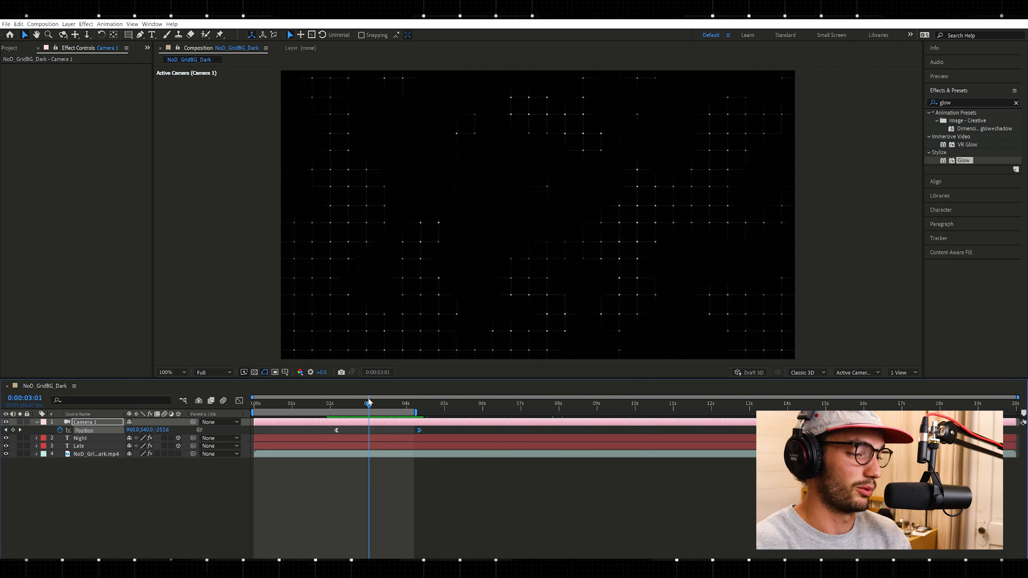
{"action": "left_click_drag", "start_coordinate": [366, 401], "coordinate": [338, 399]}
{"action": "key", "text": "space"}
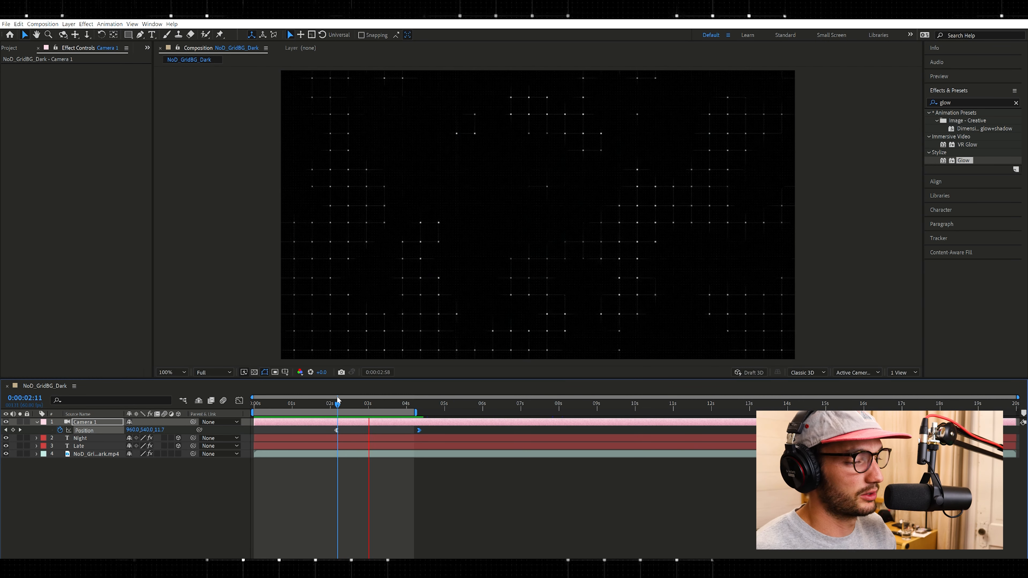
{"action": "key", "text": "space"}
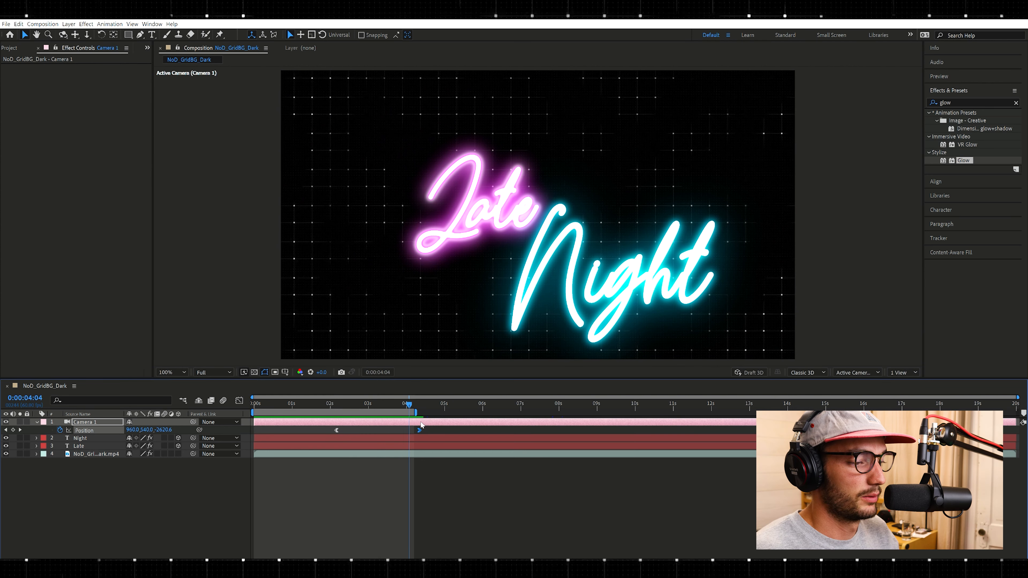
Step: Lengthen the camera move by shifting its final position keyframe to about 6 seconds, and return the playhead to 0:00:01:54
{"action": "left_click_drag", "start_coordinate": [420, 429], "coordinate": [488, 430]}
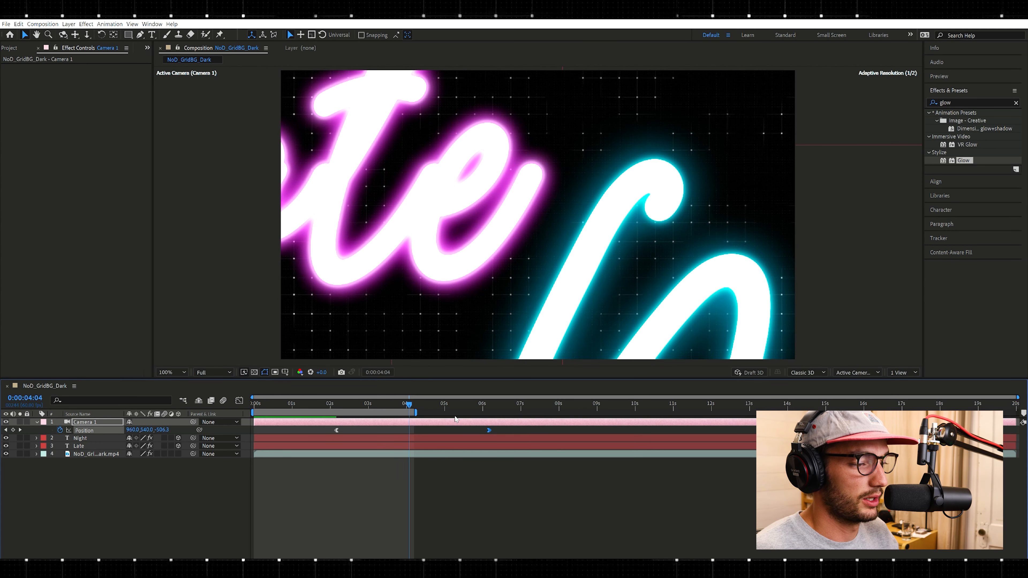
{"action": "left_click_drag", "start_coordinate": [409, 401], "coordinate": [328, 405]}
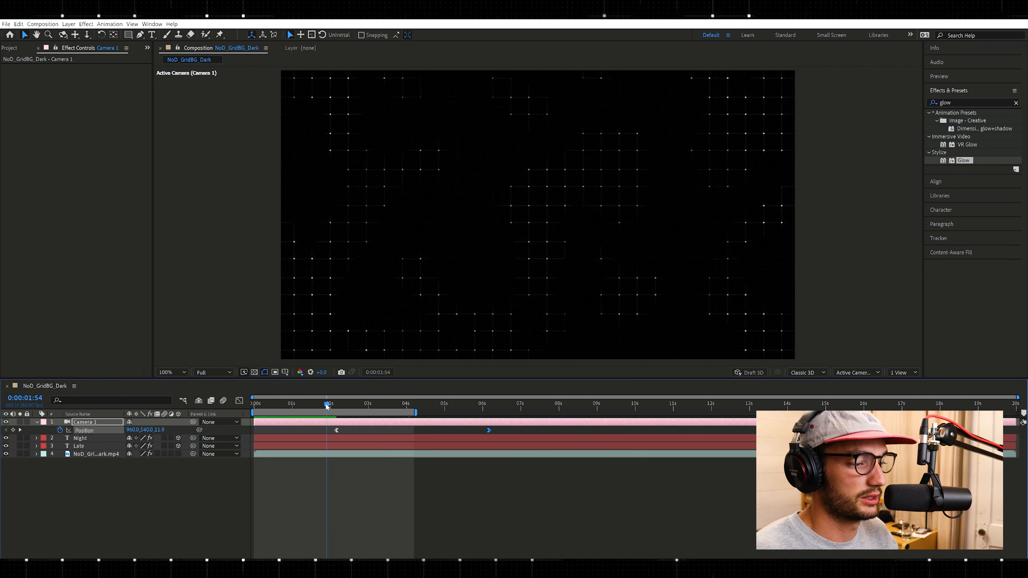